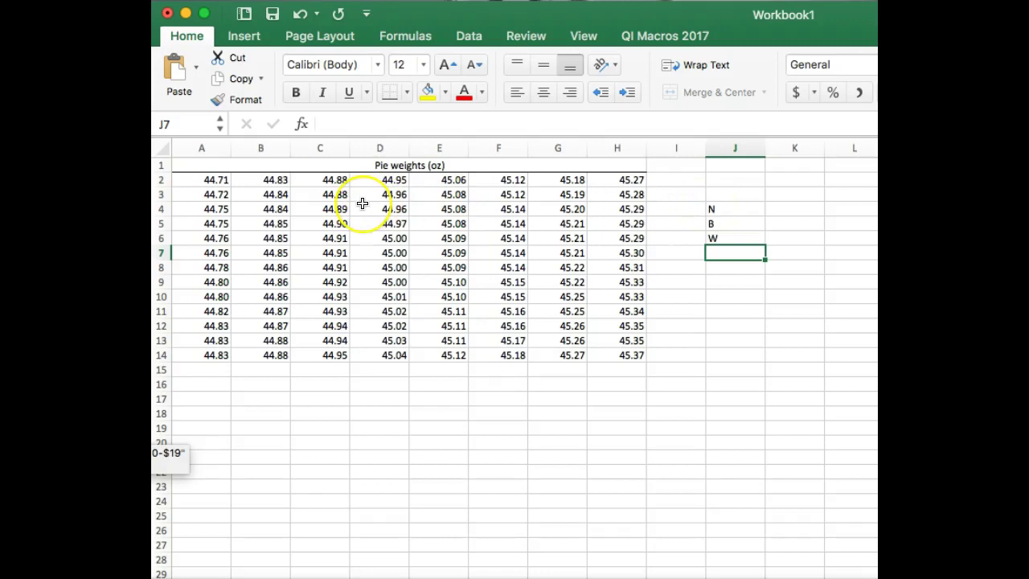
Compute N in cell K4 with a COUNT formula over all the pie weights, A2:H14
{"action": "left_click", "coordinate": [780, 209]}
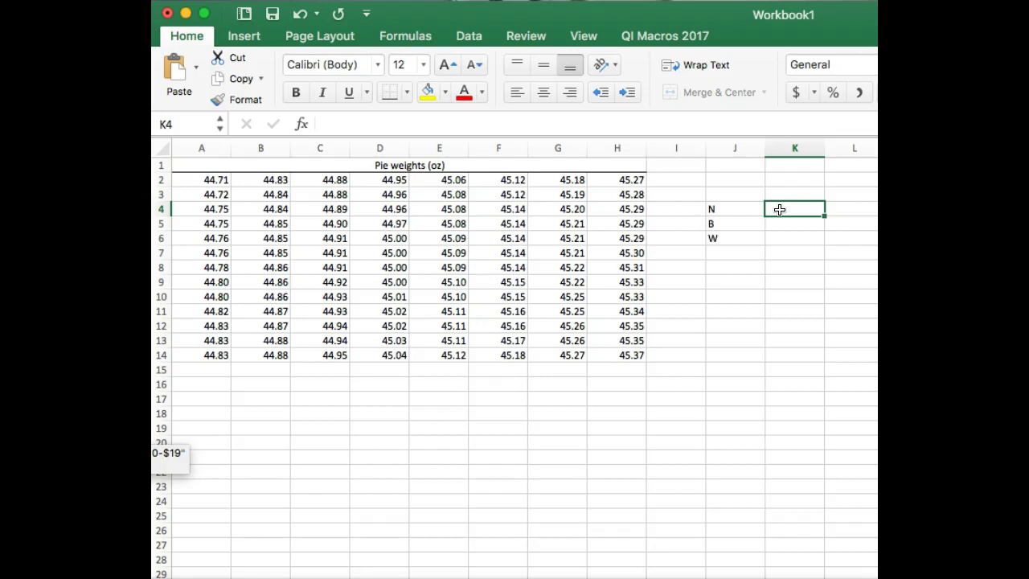
{"action": "type", "text": "=count("}
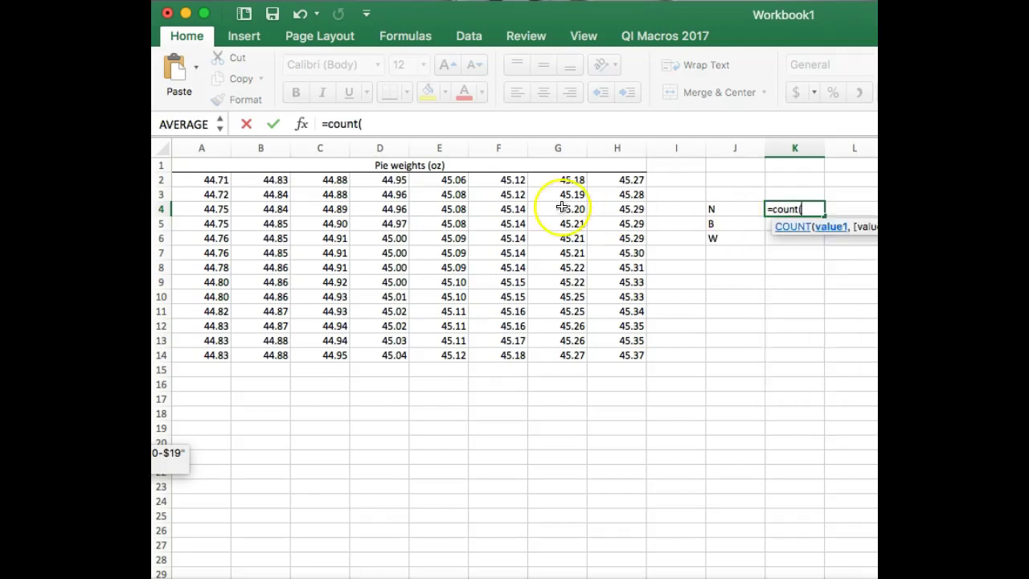
{"action": "left_click", "coordinate": [196, 178]}
{"action": "left_click_drag", "start_coordinate": [197, 177], "coordinate": [614, 362]}
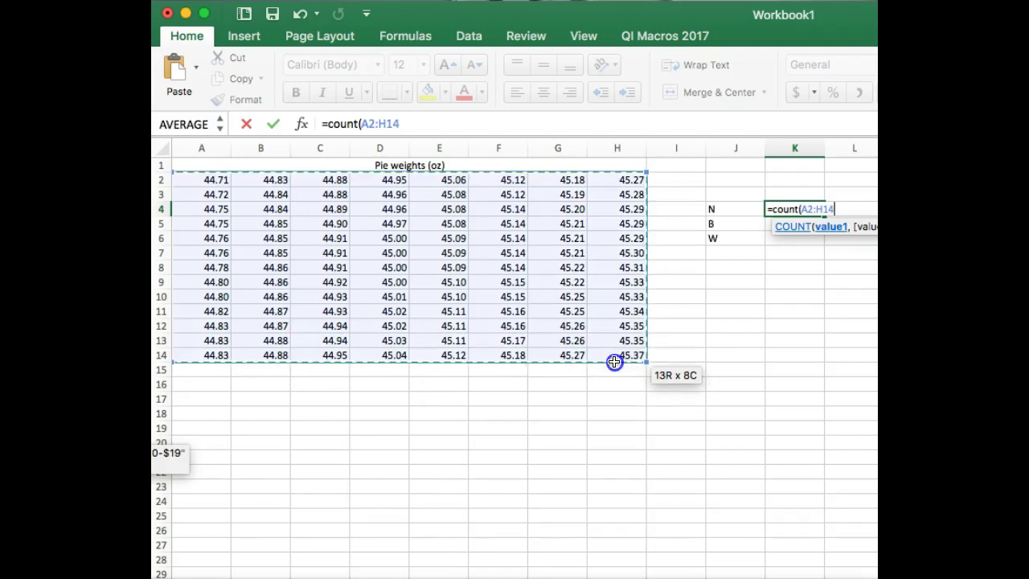
{"action": "type", "text": ")"}
{"action": "key", "text": "Return"}
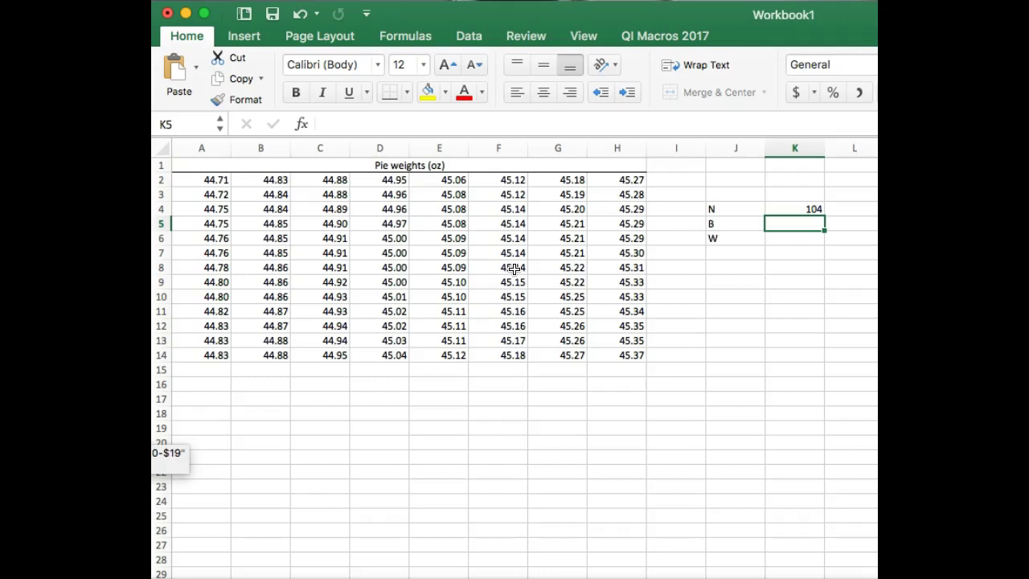
Enter 6 for B in cell K5 and calculate W in K6 with the formula =(H14-A2)/K5
{"action": "type", "text": "6"}
{"action": "key", "text": "Return"}
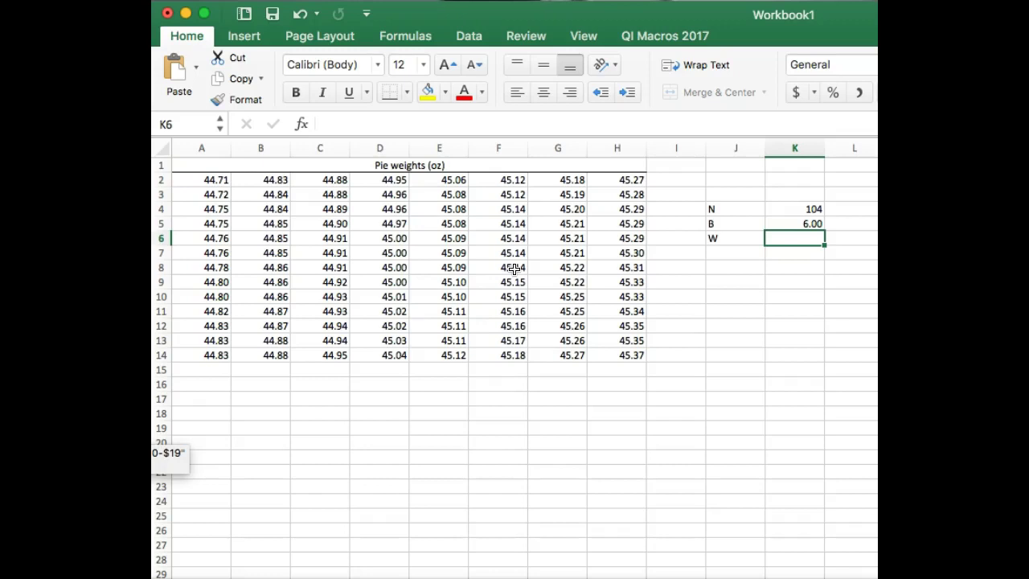
{"action": "type", "text": "=("}
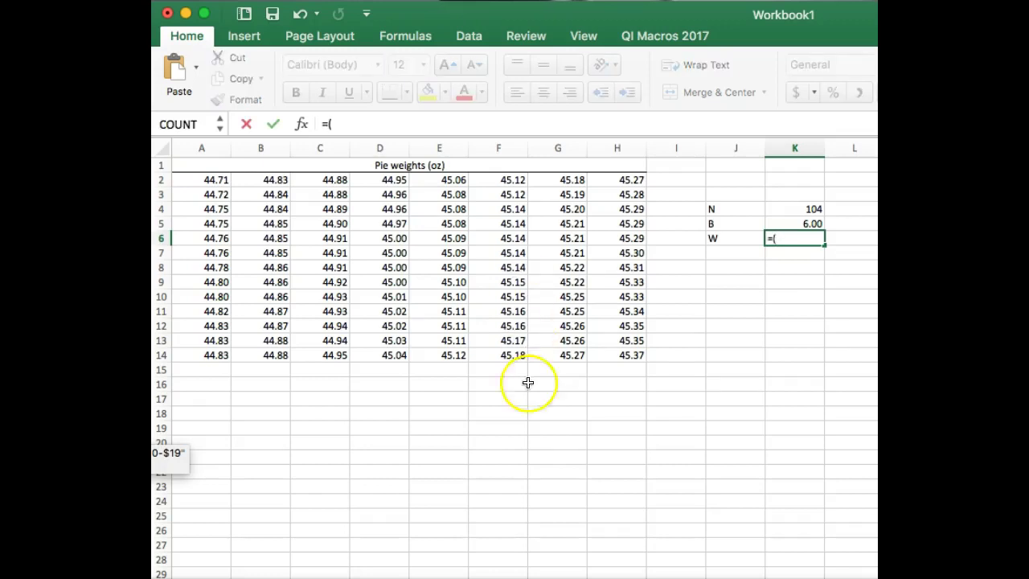
{"action": "left_click", "coordinate": [618, 354]}
{"action": "type", "text": "-"}
{"action": "left_click", "coordinate": [210, 180]}
{"action": "type", "text": ")"}
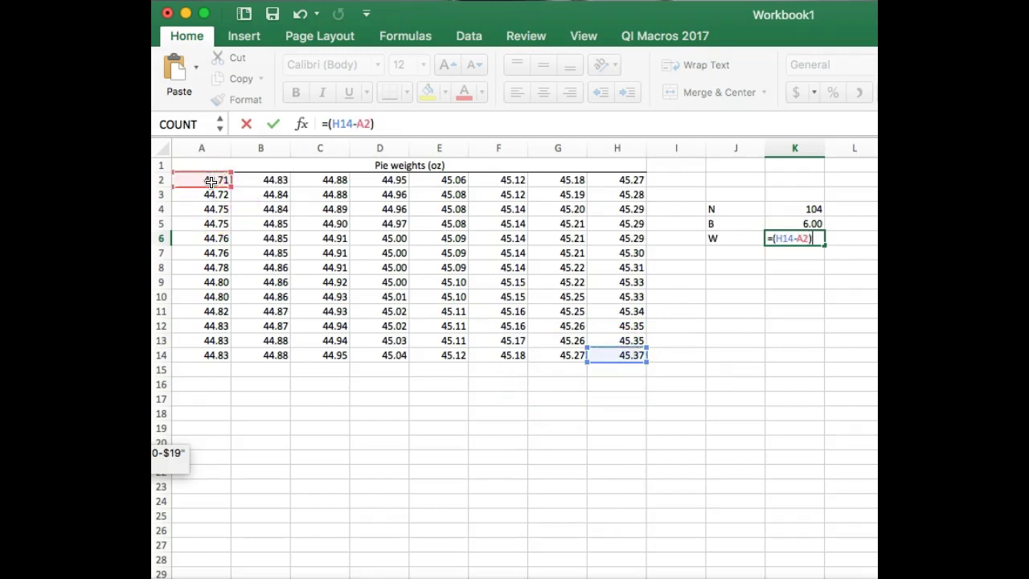
{"action": "type", "text": "/"}
{"action": "key", "text": "Up"}
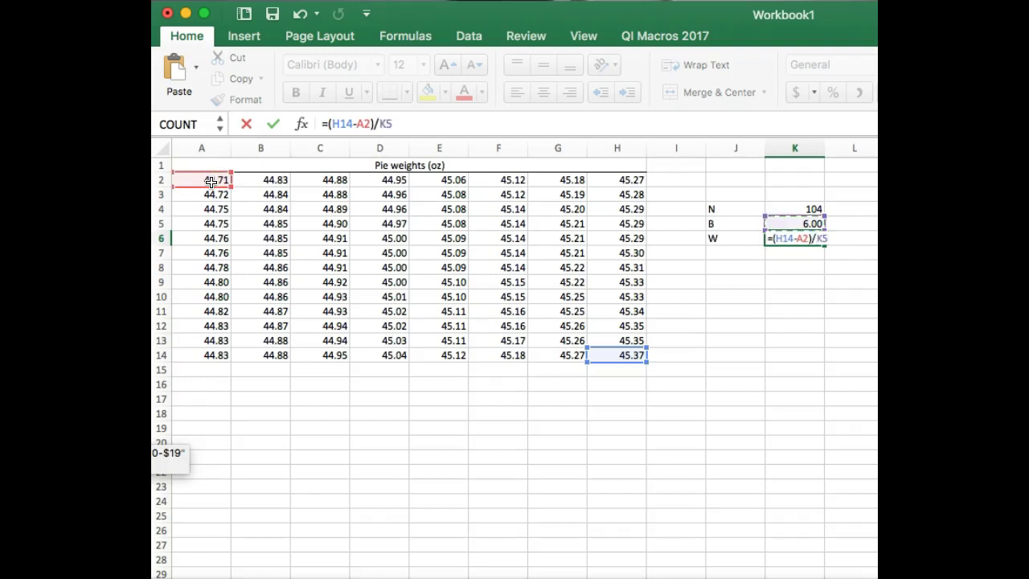
{"action": "key", "text": "Return"}
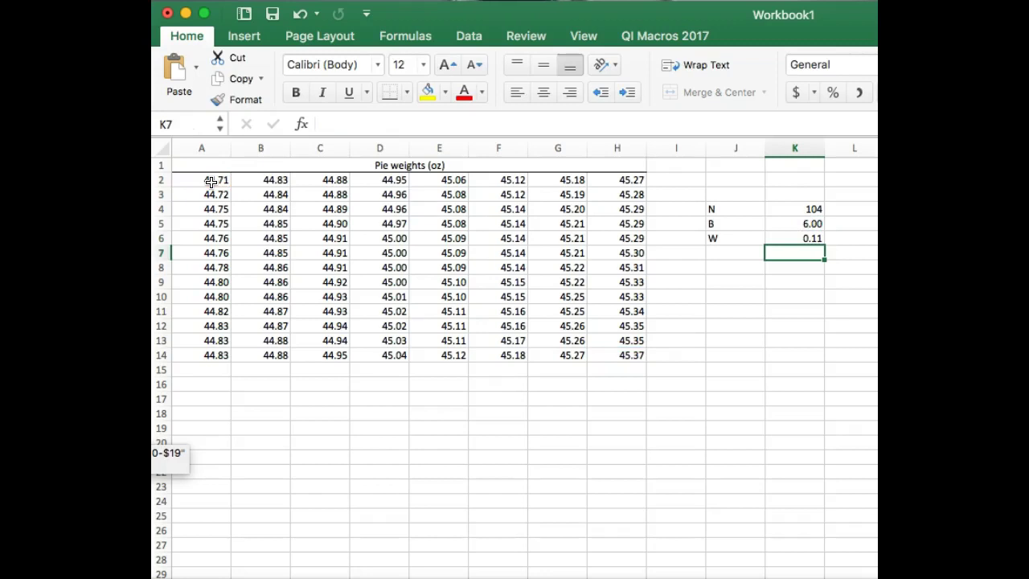
Enter the first two class intervals, 44.71-44.81 and 44.82-44.92, in cells J8 and J9
{"action": "key", "text": "Down"}
{"action": "key", "text": "Left"}
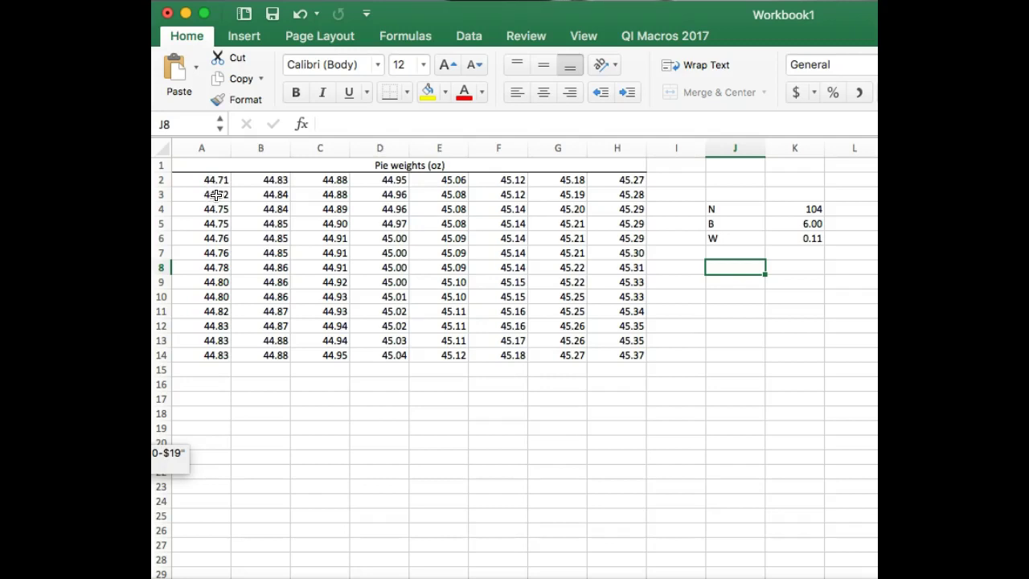
{"action": "type", "text": "44.71"}
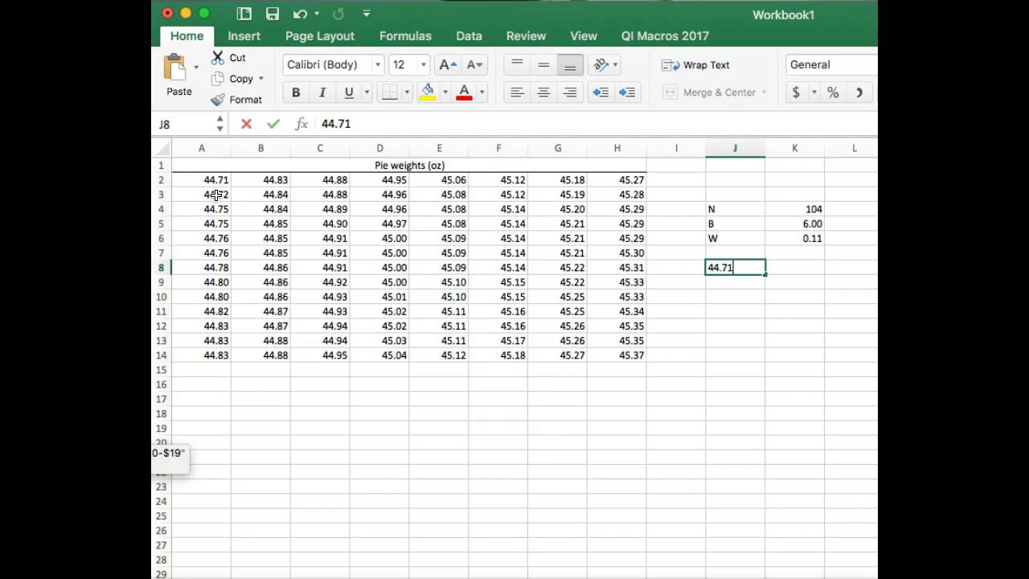
{"action": "type", "text": "-"}
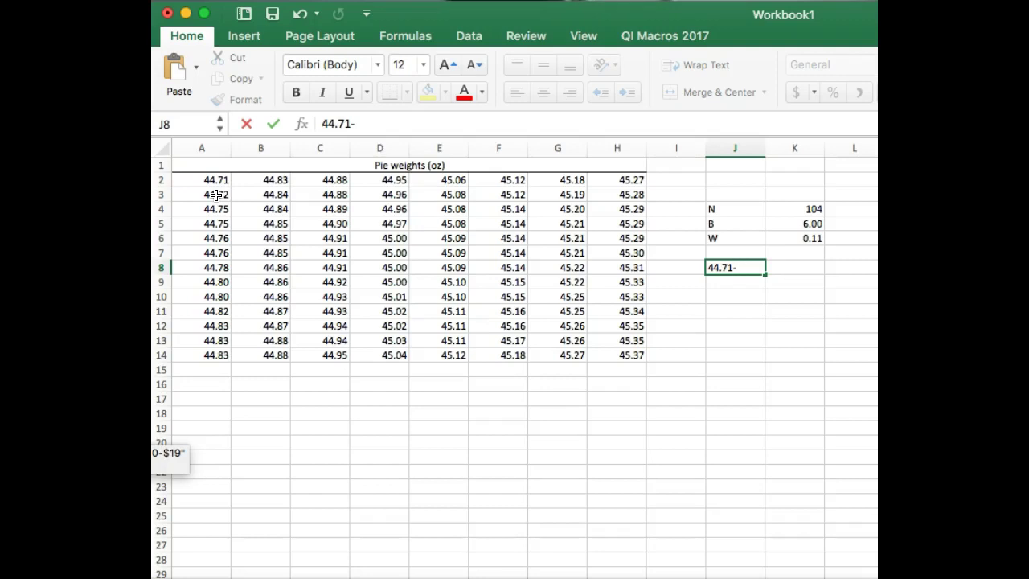
{"action": "type", "text": "44.81"}
{"action": "key", "text": "Return"}
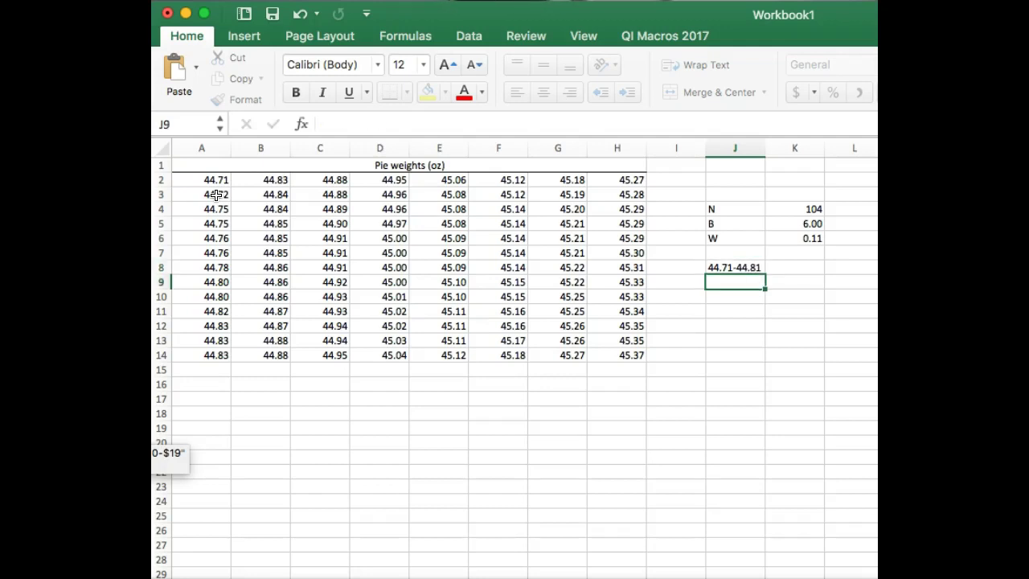
{"action": "type", "text": "44.82"}
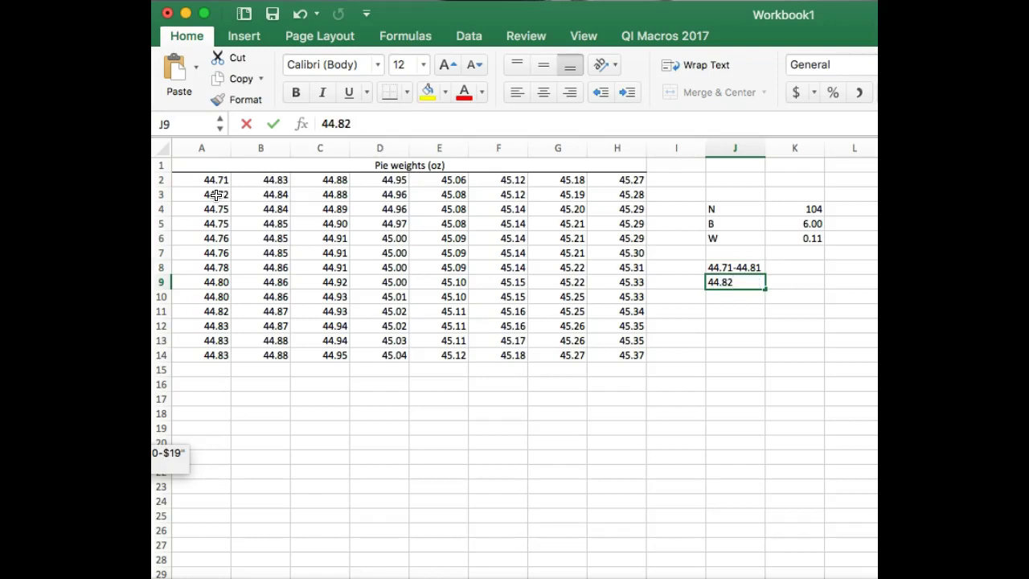
{"action": "type", "text": "-"}
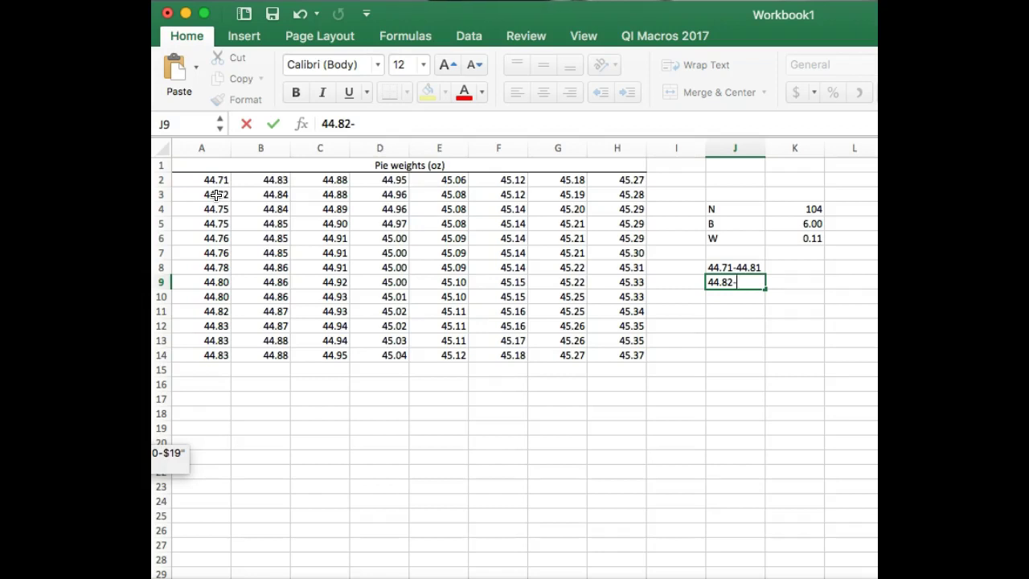
{"action": "type", "text": "44.92"}
{"action": "key", "text": "Return"}
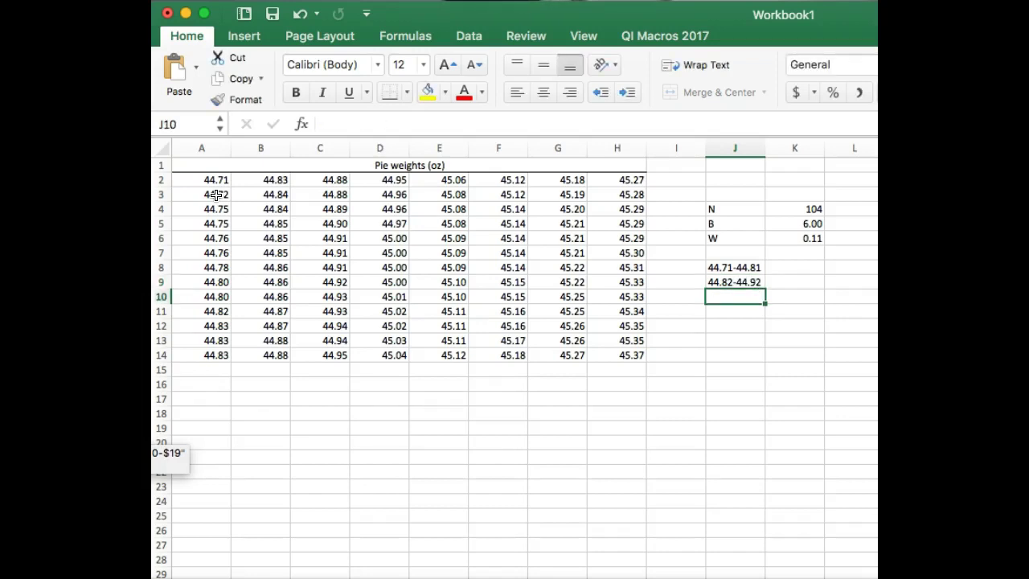
Enter the remaining class intervals 44.93-45.03, 45.04-45.14, 45.14-45.24 and 45.25-45.35 in cells J10 to J13
{"action": "type", "text": "44.93-"}
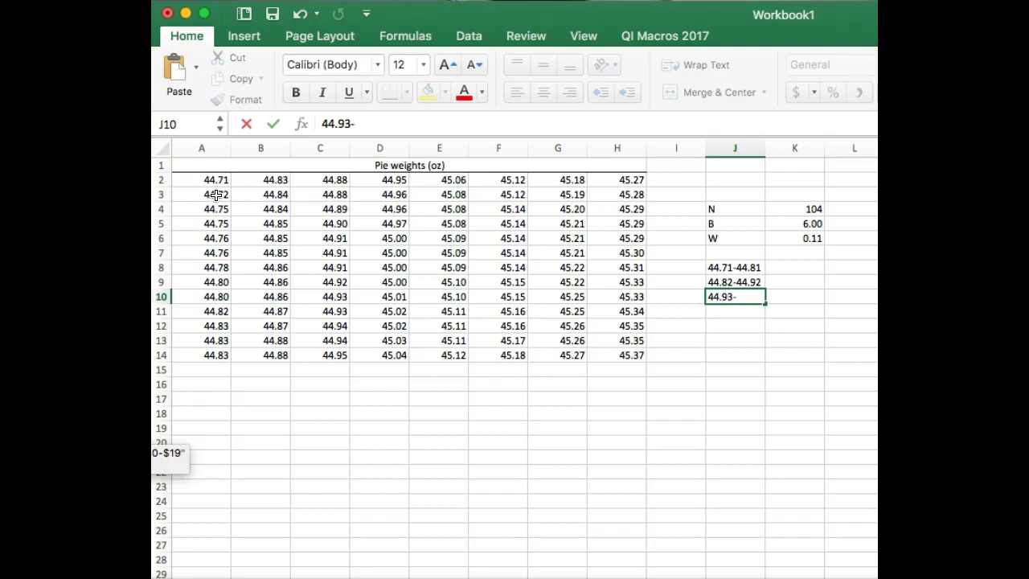
{"action": "type", "text": "45.03"}
{"action": "key", "text": "Return"}
{"action": "type", "text": "45.04-45.14"}
{"action": "key", "text": "Return"}
{"action": "type", "text": "45.14-45.24"}
{"action": "key", "text": "Return"}
{"action": "type", "text": "45.25-45.35"}
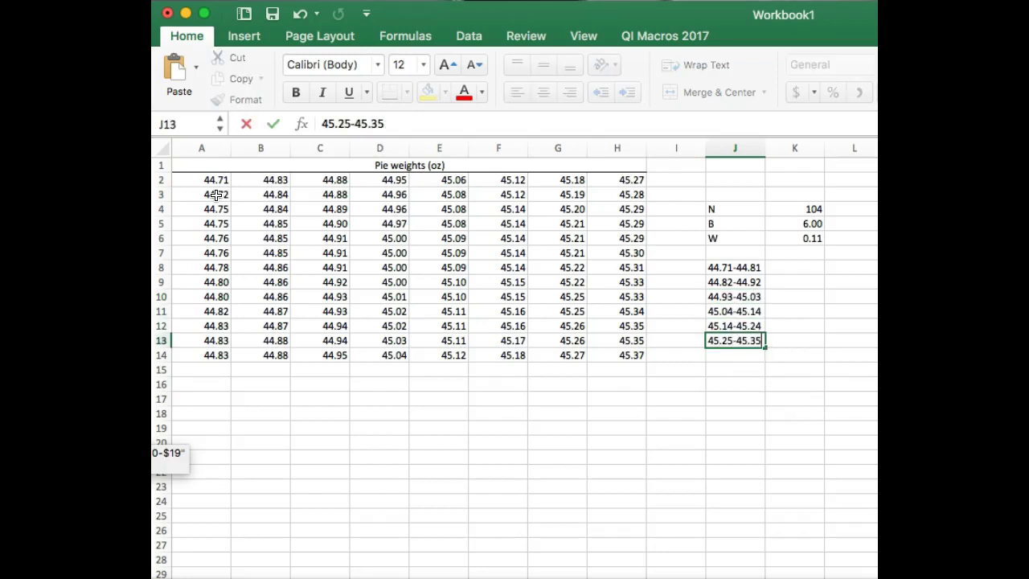
{"action": "key", "text": "Return"}
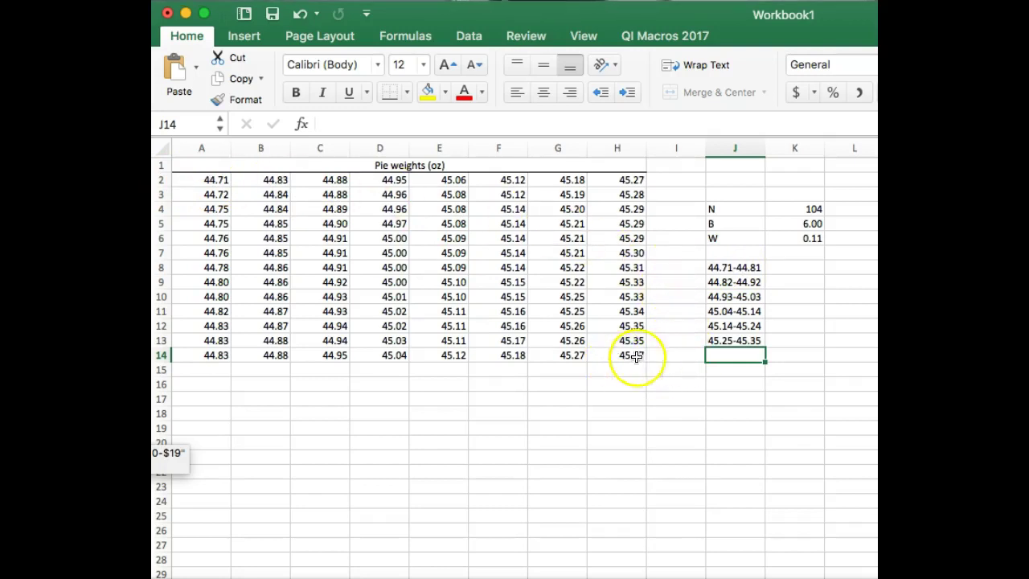
Change the last class interval in cell J13 to 45.25-45.37
{"action": "left_click", "coordinate": [735, 340]}
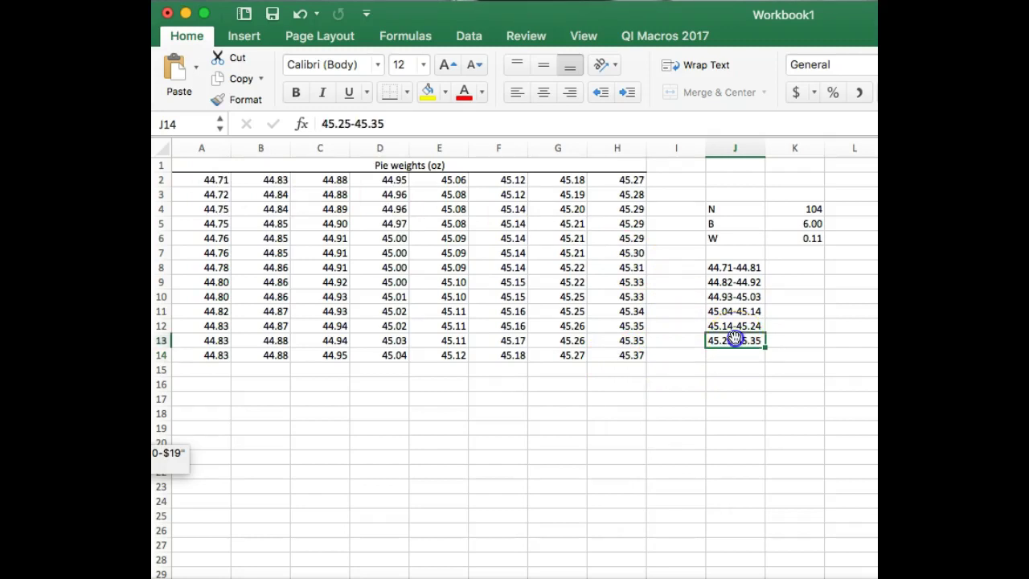
{"action": "left_click", "coordinate": [398, 121]}
{"action": "key", "text": "BackSpace"}
{"action": "type", "text": "7"}
{"action": "key", "text": "Return"}
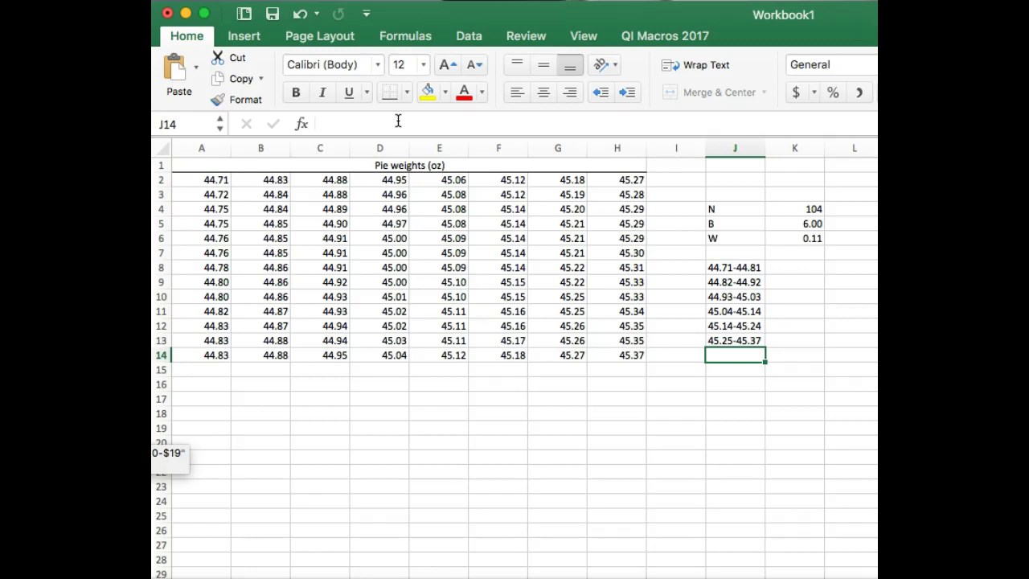
Count the weights of the 44.71-44.81 class in cell K8 with a COUNT formula over A2:A10
{"action": "left_click", "coordinate": [791, 281]}
{"action": "left_click", "coordinate": [791, 267]}
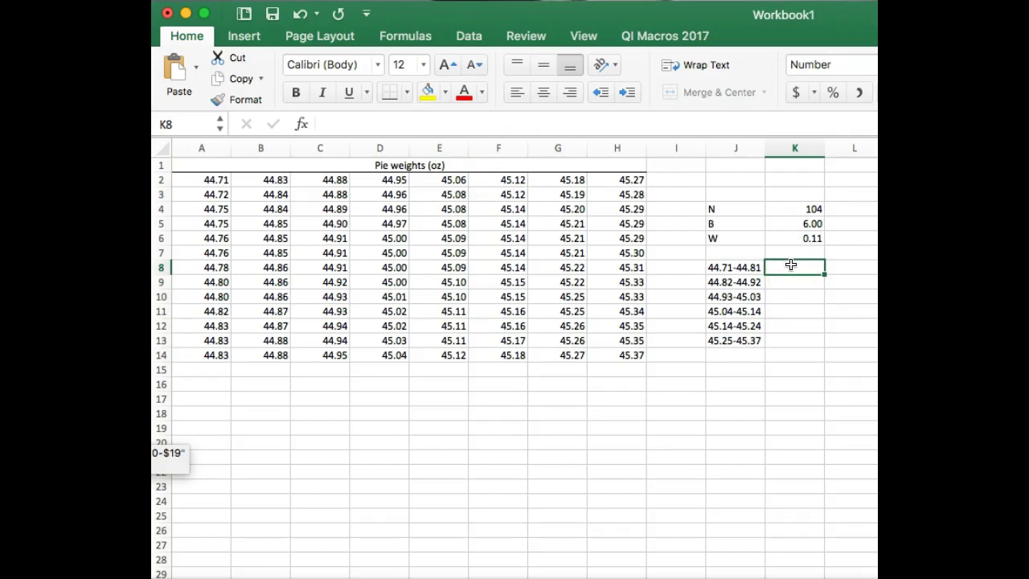
{"action": "type", "text": "="}
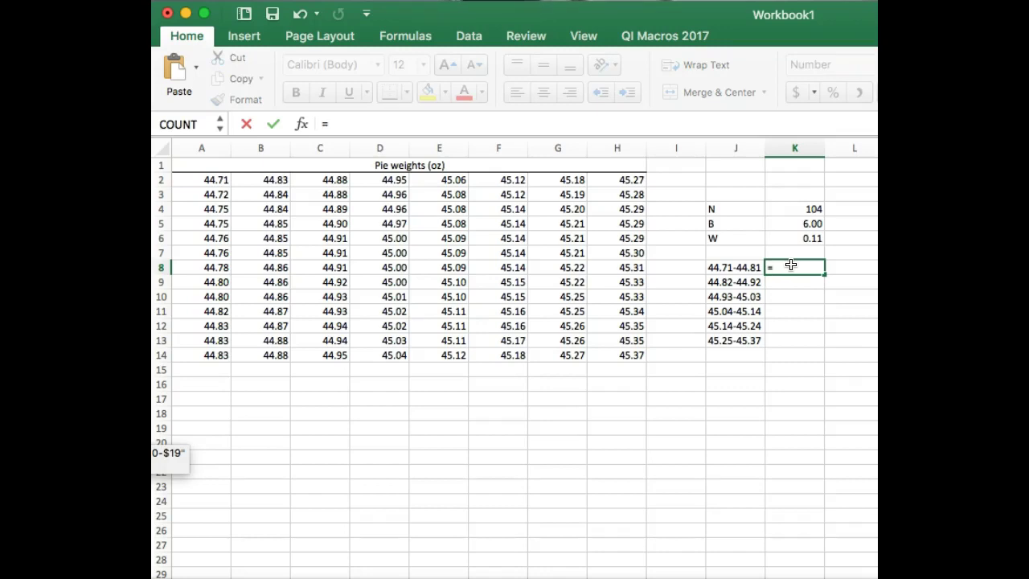
{"action": "type", "text": "count("}
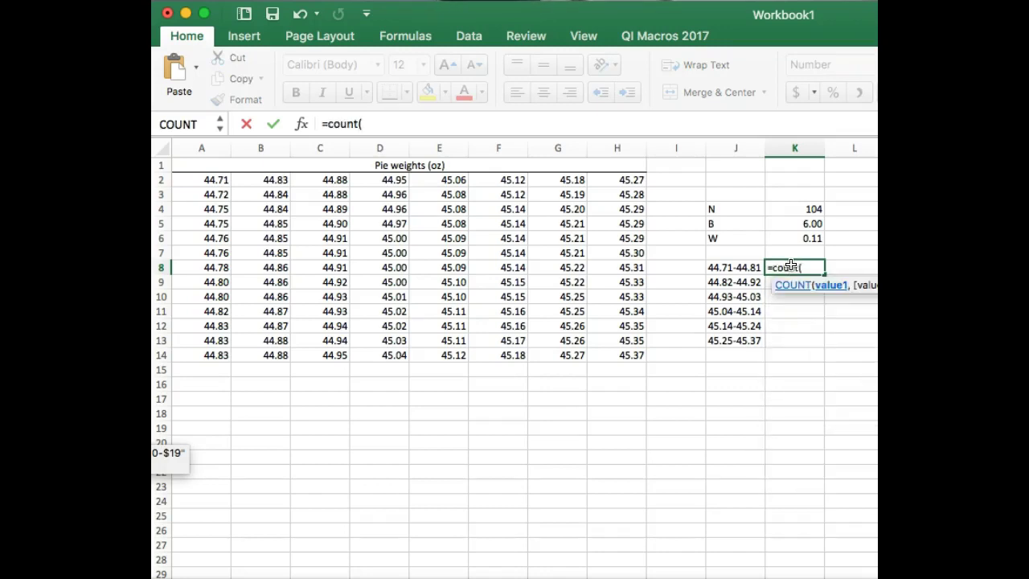
{"action": "left_click_drag", "start_coordinate": [211, 178], "coordinate": [218, 295]}
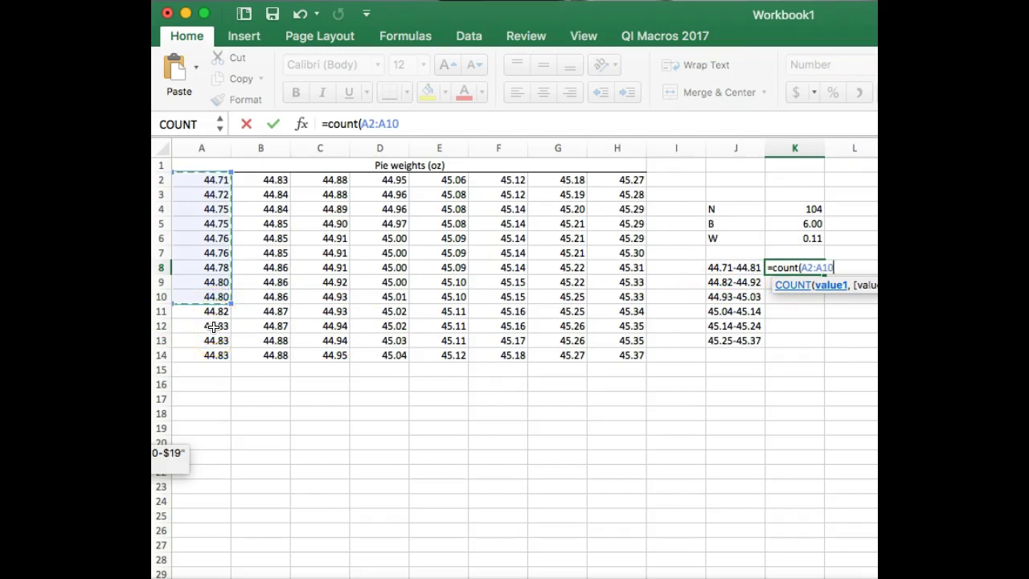
{"action": "type", "text": ")"}
{"action": "key", "text": "Return"}
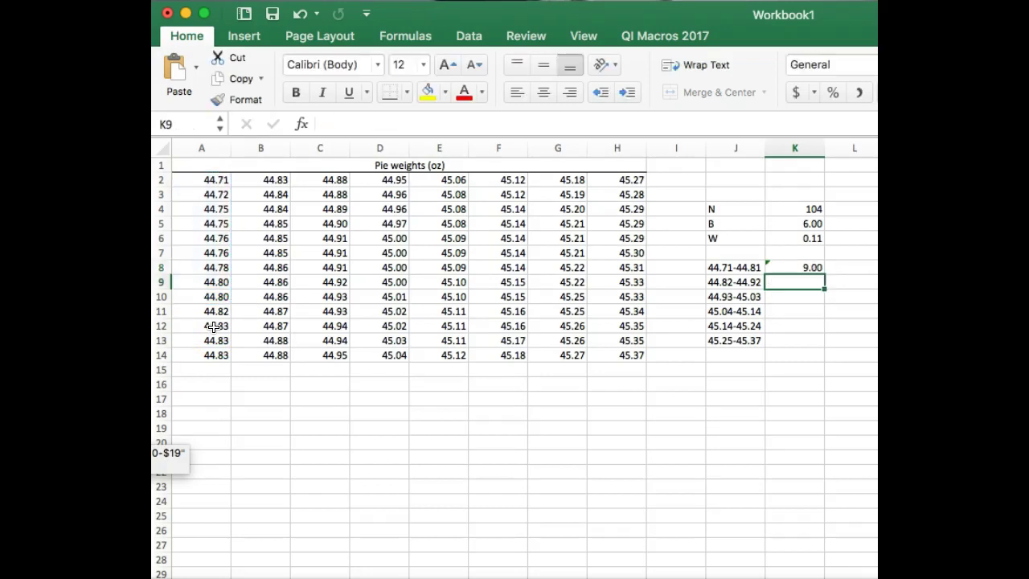
Count the 44.82-44.92 class in cell K9 by adding COUNT formulas over A11:A14, B2:B14 and C2:C9
{"action": "type", "text": "=count("}
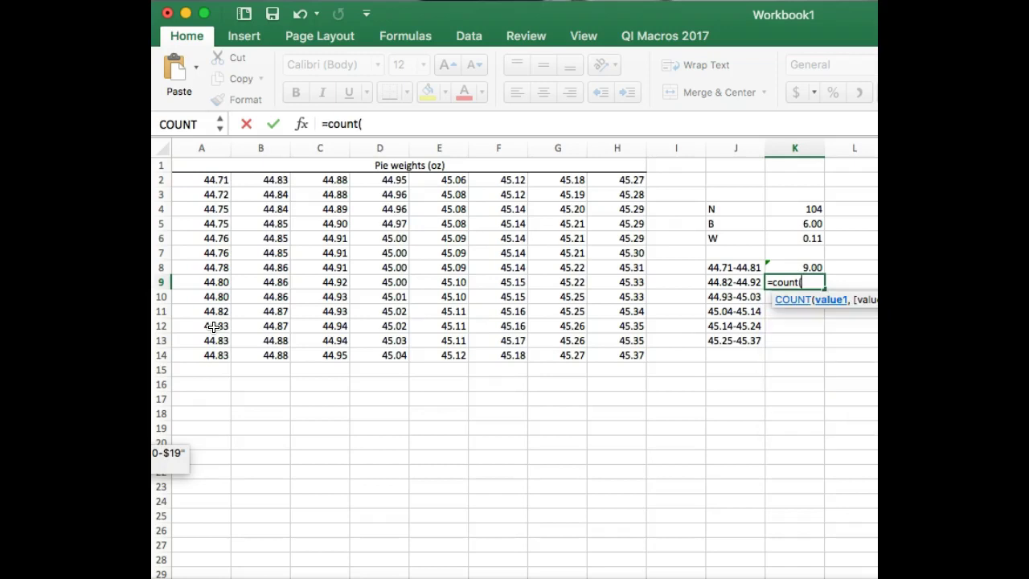
{"action": "left_click_drag", "start_coordinate": [213, 312], "coordinate": [220, 357]}
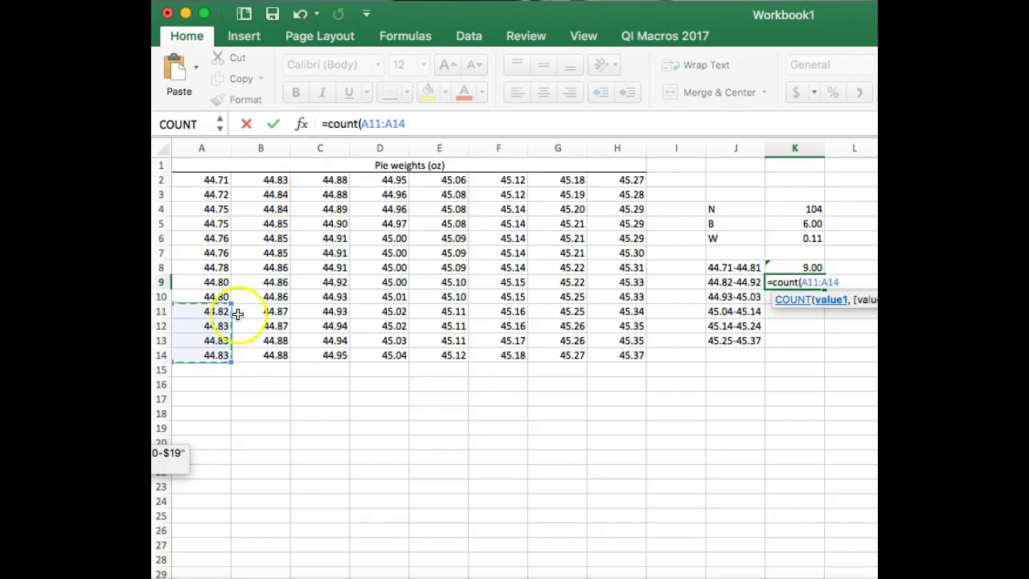
{"action": "type", "text": ")"}
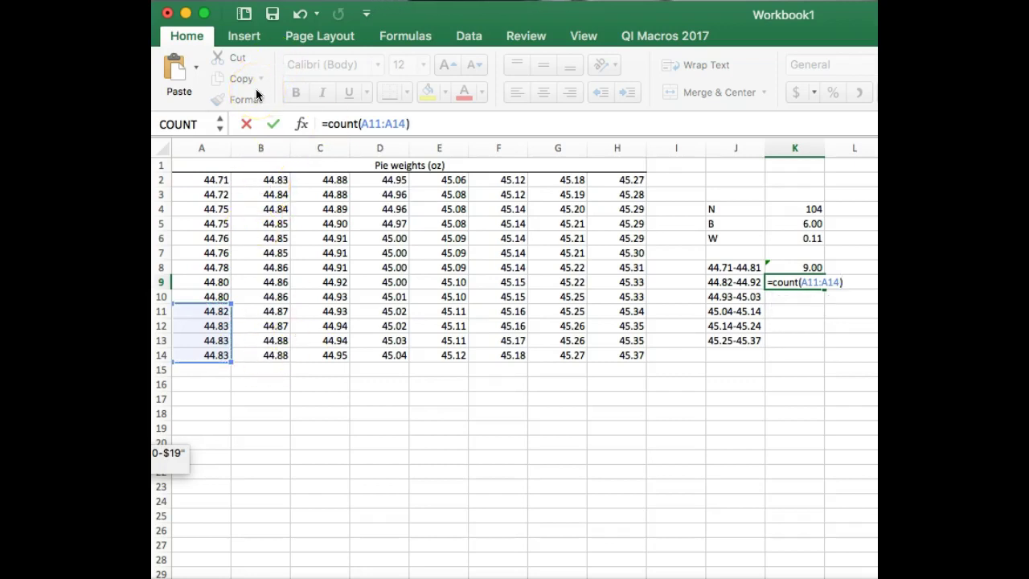
{"action": "type", "text": "+cont"}
{"action": "key", "text": "BackSpace"}
{"action": "key", "text": "BackSpace"}
{"action": "key", "text": "BackSpace"}
{"action": "type", "text": "unt"}
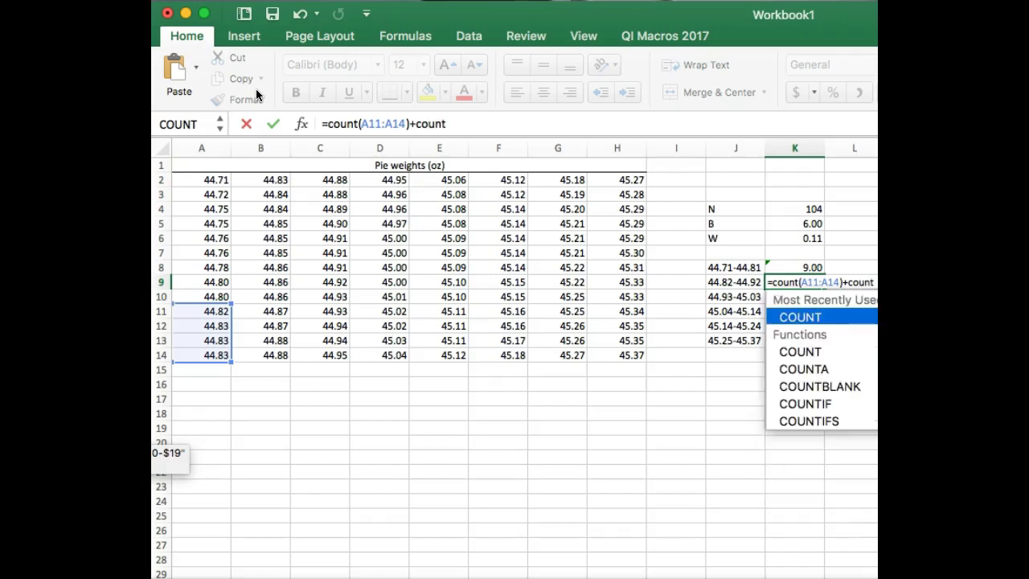
{"action": "type", "text": "("}
{"action": "left_click", "coordinate": [272, 183]}
{"action": "left_click_drag", "start_coordinate": [272, 182], "coordinate": [279, 355]}
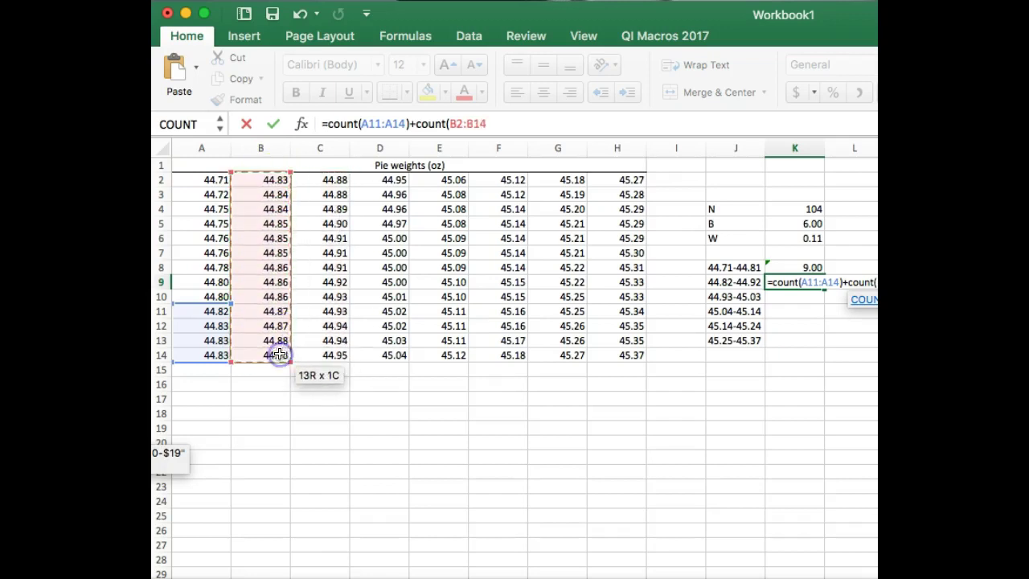
{"action": "type", "text": ")+count("}
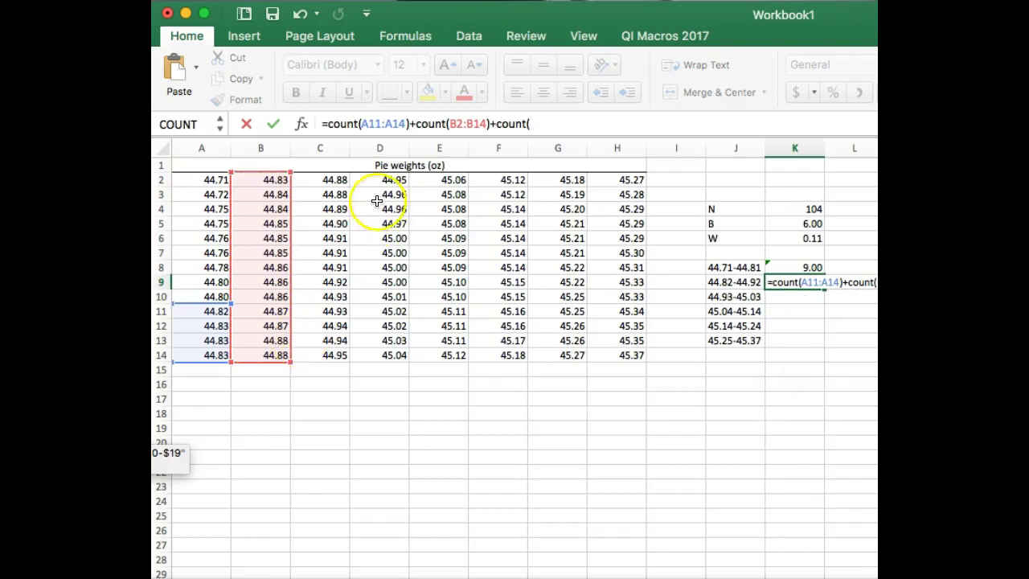
{"action": "left_click_drag", "start_coordinate": [320, 180], "coordinate": [333, 276]}
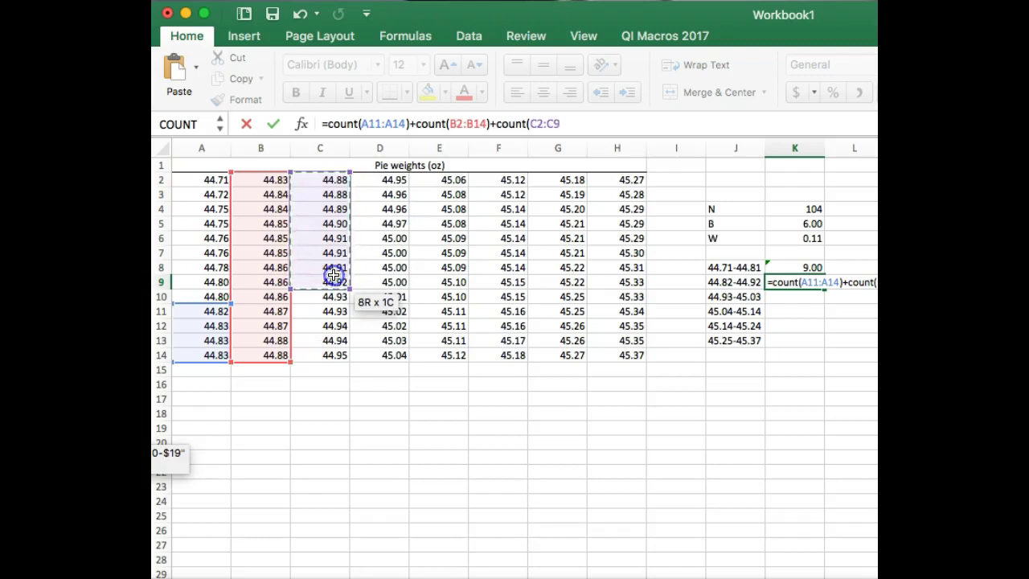
{"action": "key", "text": "Return"}
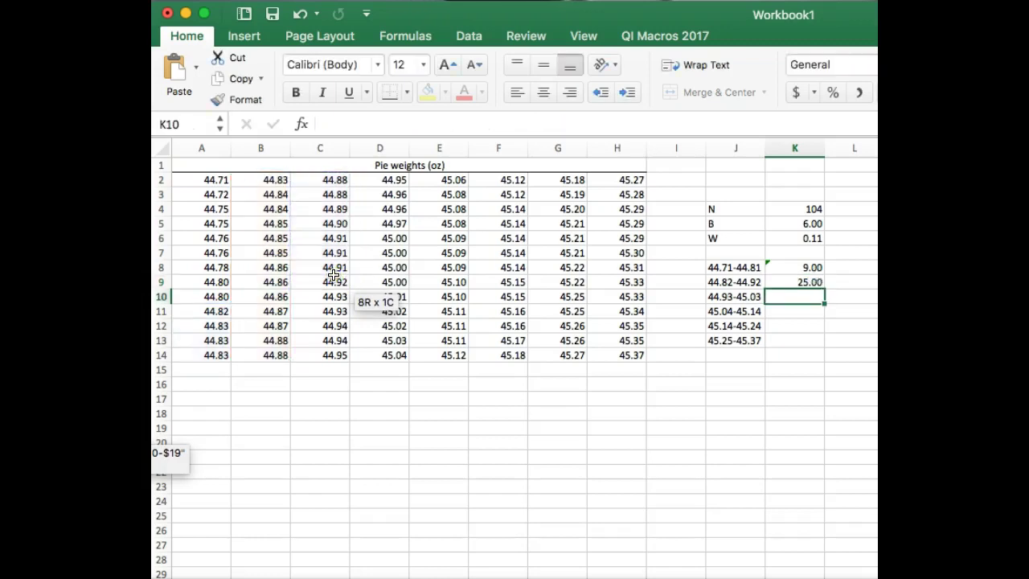
Count the 44.93-45.03 class in cell K10 by adding COUNT formulas over C10:C14 and D2:D13
{"action": "type", "text": "=count"}
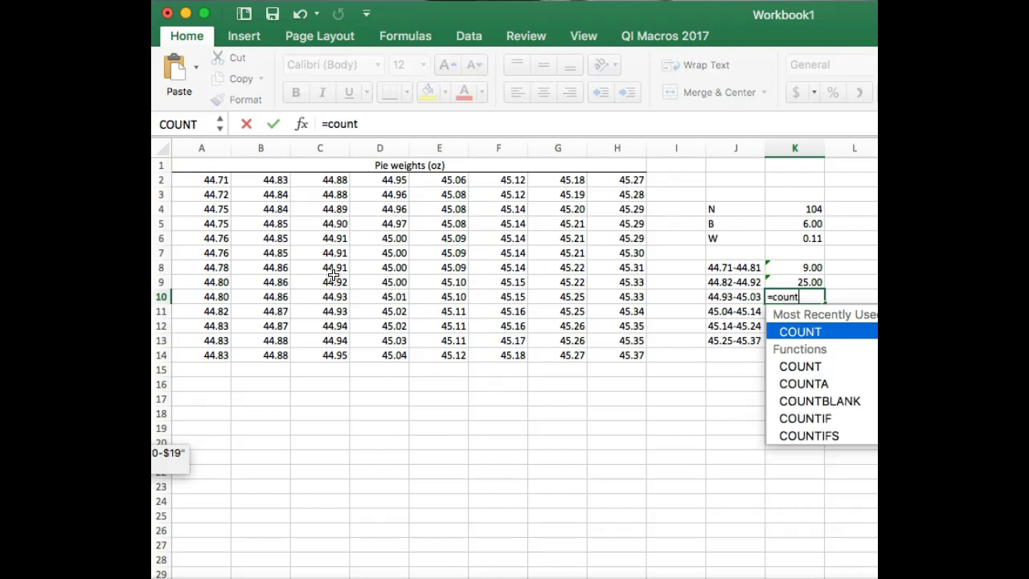
{"action": "type", "text": "("}
{"action": "left_click", "coordinate": [336, 295]}
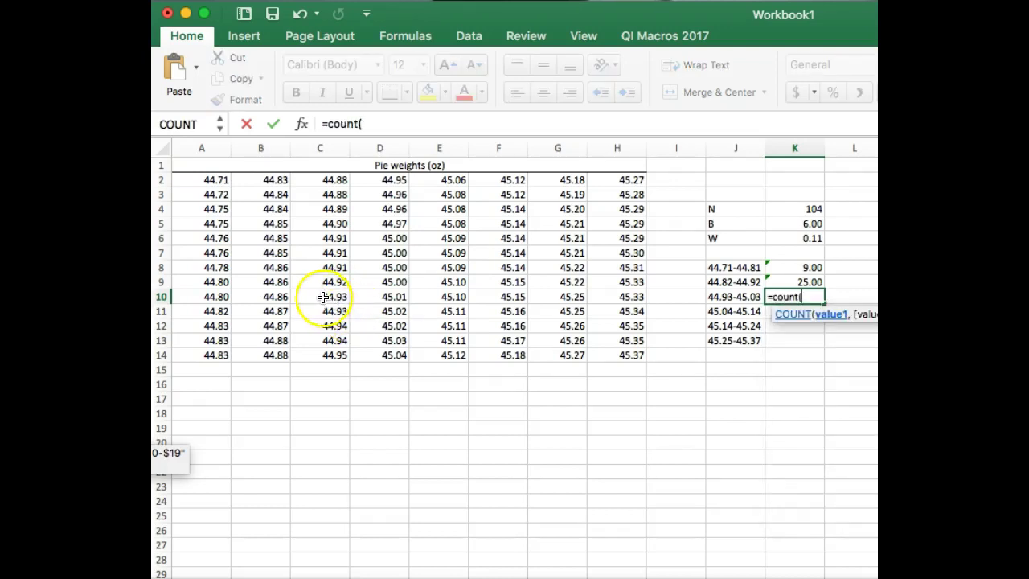
{"action": "left_click_drag", "start_coordinate": [328, 295], "coordinate": [319, 355]}
{"action": "type", "text": ")+count("}
{"action": "left_click_drag", "start_coordinate": [379, 178], "coordinate": [378, 340]}
{"action": "key", "text": "Return"}
Count the 45.04-45.14 class in cell K11 by adding COUNT formulas over D14, E2:E14 and F2:F8
{"action": "type", "text": "=count("}
{"action": "left_click", "coordinate": [380, 355]}
{"action": "type", "text": ")+count("}
{"action": "left_click_drag", "start_coordinate": [439, 178], "coordinate": [440, 351]}
{"action": "type", "text": ")+count("}
{"action": "left_click_drag", "start_coordinate": [499, 179], "coordinate": [530, 362]}
{"action": "key", "text": "Return"}
Count the last two classes with COUNT sums: F9:F14 plus G2:G9 in cell K12, and G10:G14 plus H2:H14 in cell K13
{"action": "type", "text": "=count(G10:G14)+count("}
{"action": "left_click_drag", "start_coordinate": [573, 178], "coordinate": [563, 351]}
{"action": "key", "text": "Return"}
{"action": "type", "text": "=count(G10:G14)+count("}
{"action": "left_click_drag", "start_coordinate": [619, 178], "coordinate": [627, 357]}
{"action": "key", "text": "Return"}
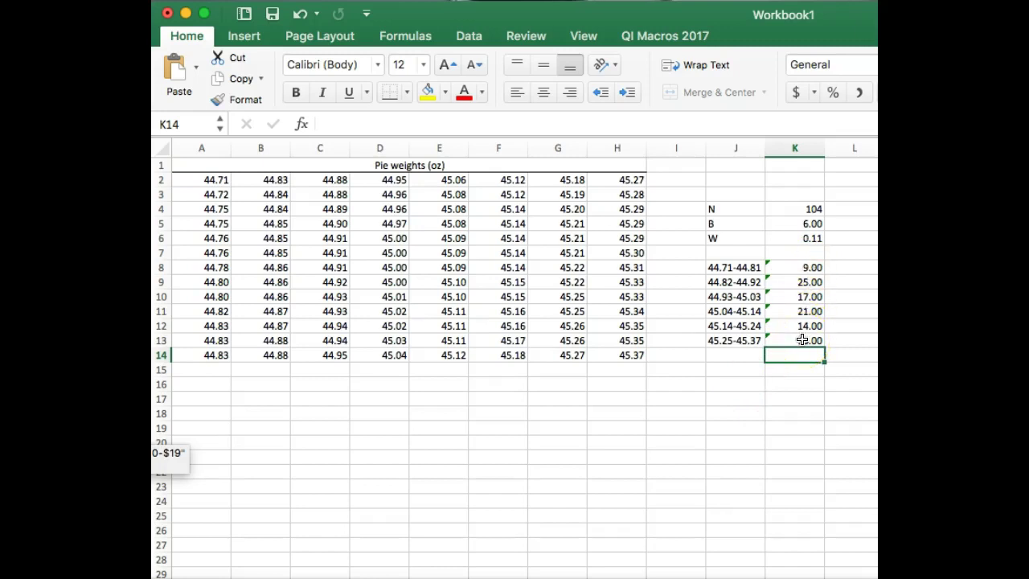
Insert a Clustered Column chart and place it directly below the pie weights table
{"action": "left_click", "coordinate": [270, 370]}
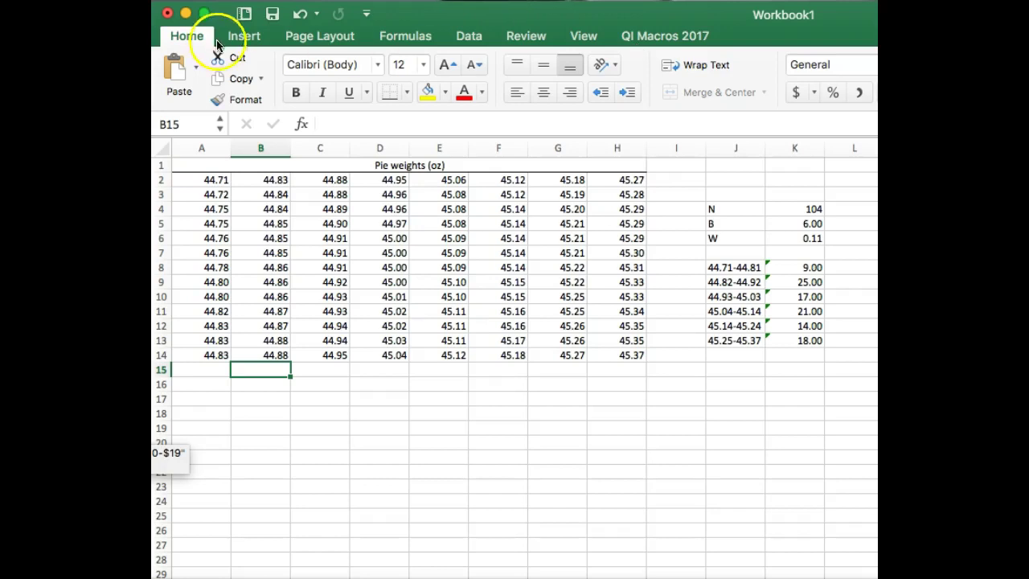
{"action": "left_click", "coordinate": [254, 46]}
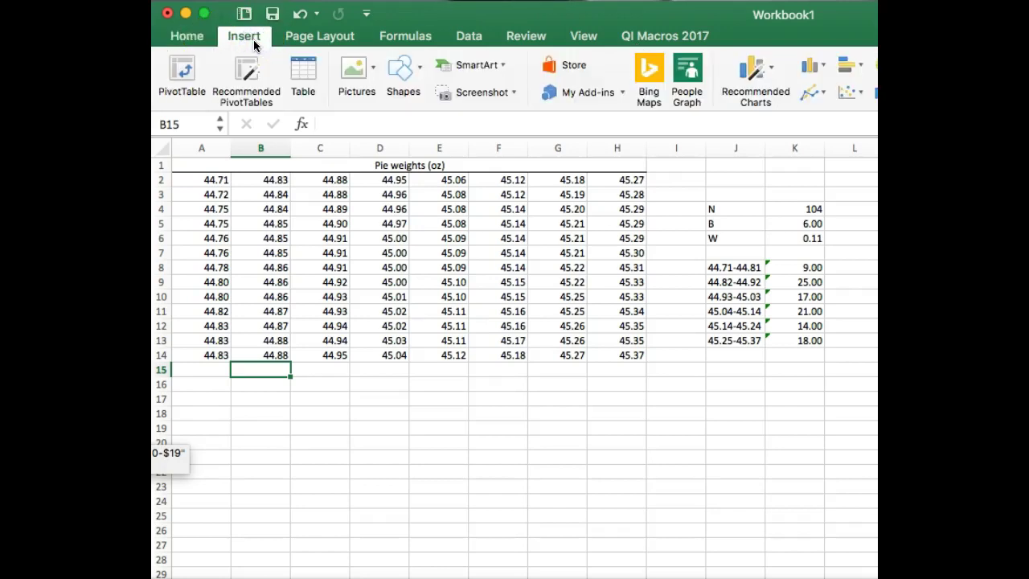
{"action": "left_click", "coordinate": [768, 74]}
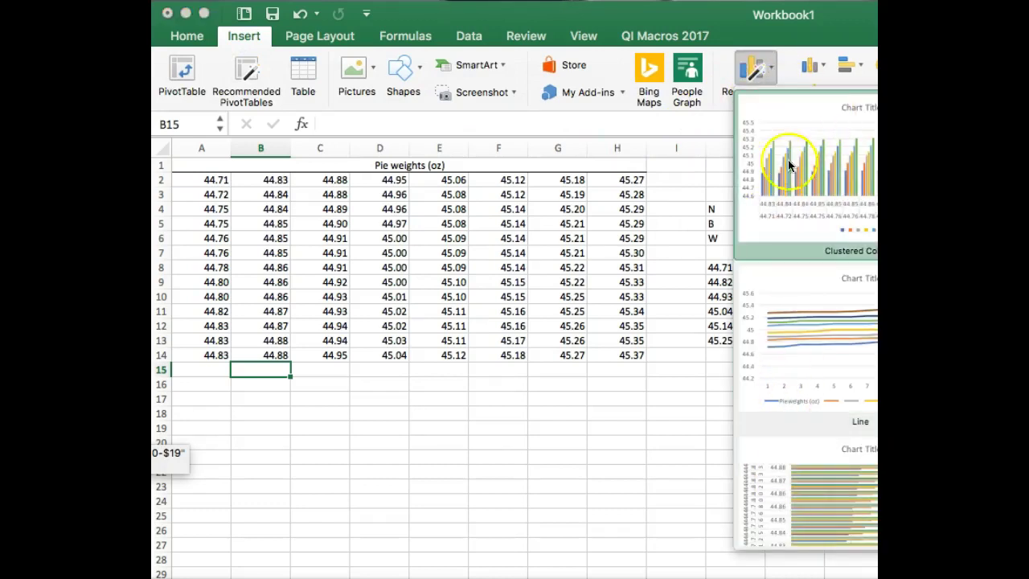
{"action": "left_click", "coordinate": [816, 65]}
{"action": "left_click", "coordinate": [823, 68]}
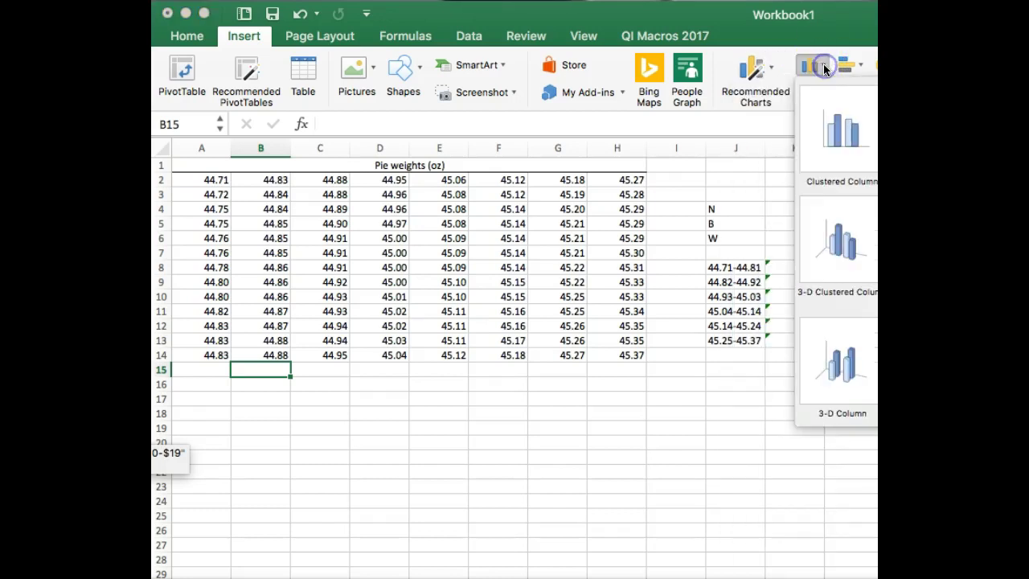
{"action": "left_click", "coordinate": [842, 148]}
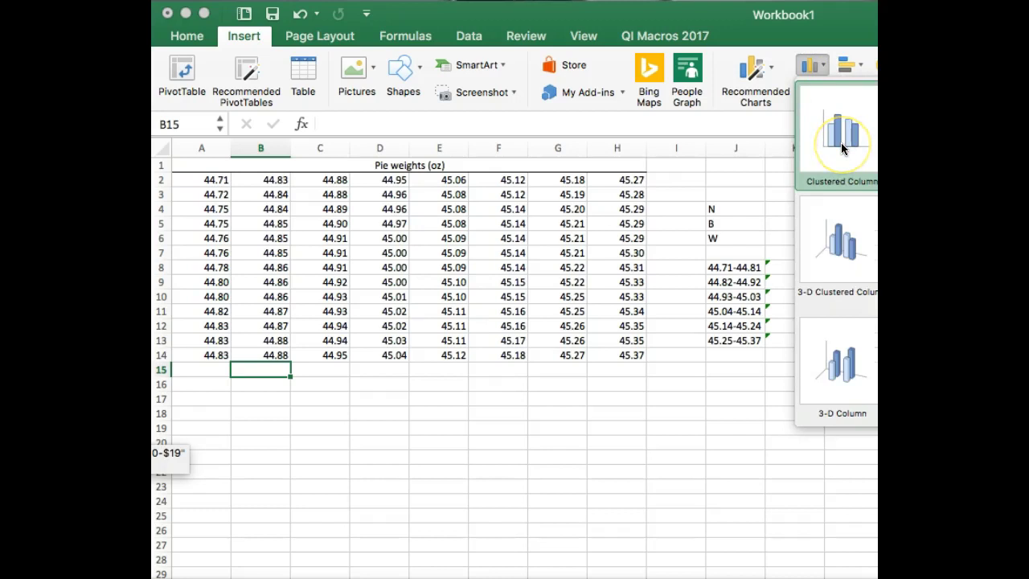
{"action": "left_click", "coordinate": [842, 148]}
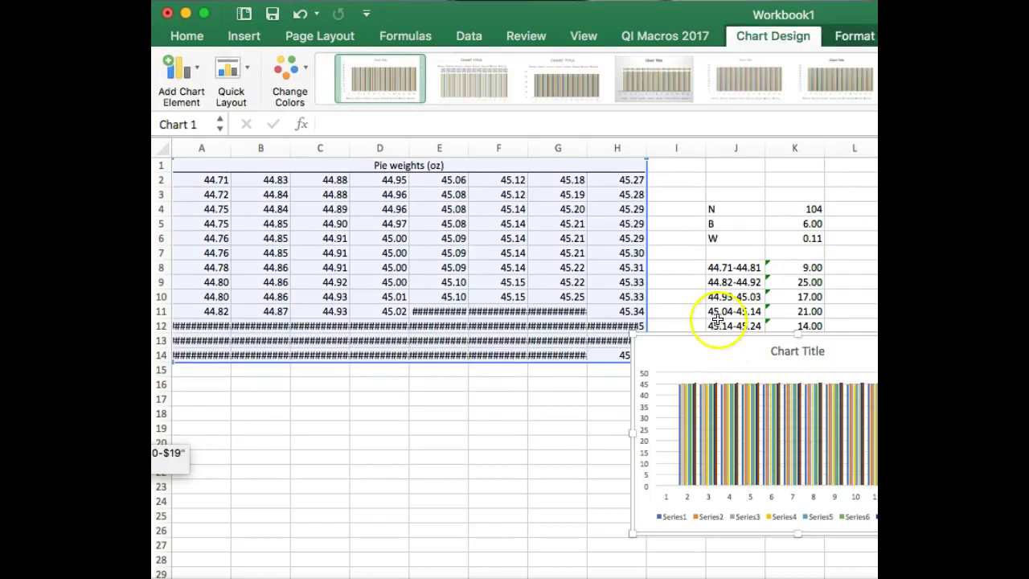
{"action": "left_click_drag", "start_coordinate": [726, 336], "coordinate": [395, 369]}
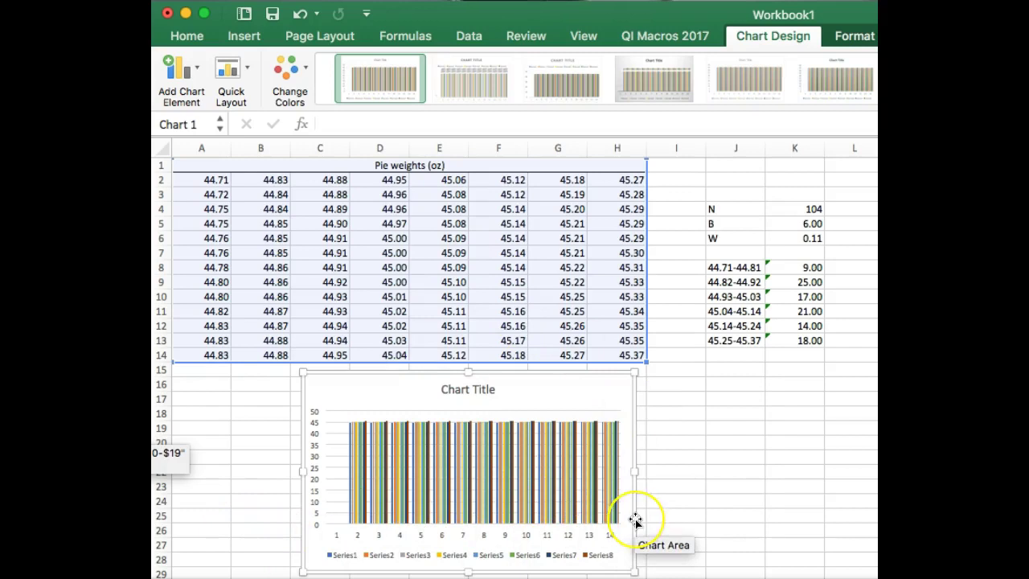
Remove all existing data series from the column chart's data source
{"action": "right_click", "coordinate": [528, 392]}
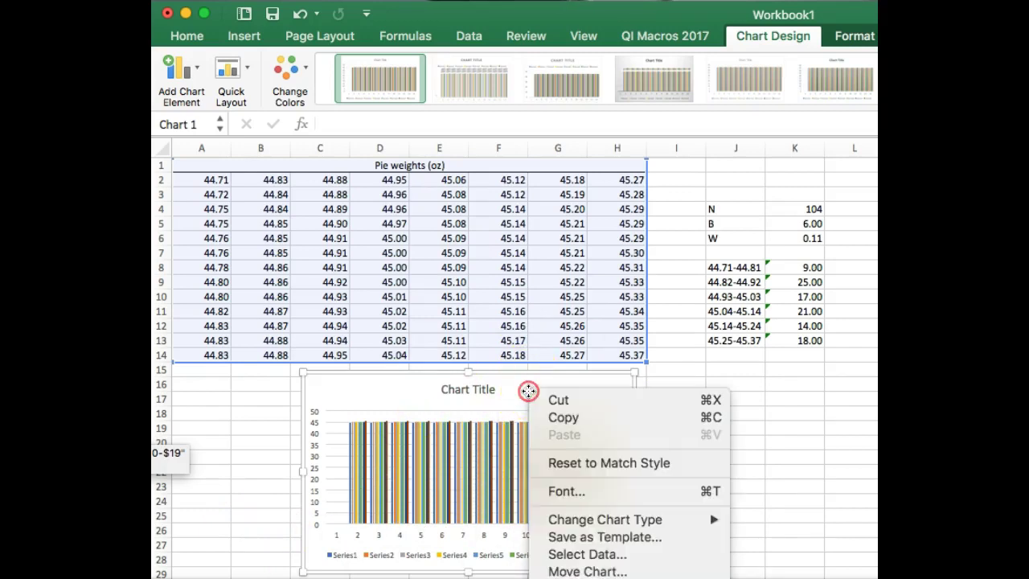
{"action": "mouse_move", "coordinate": [629, 521]}
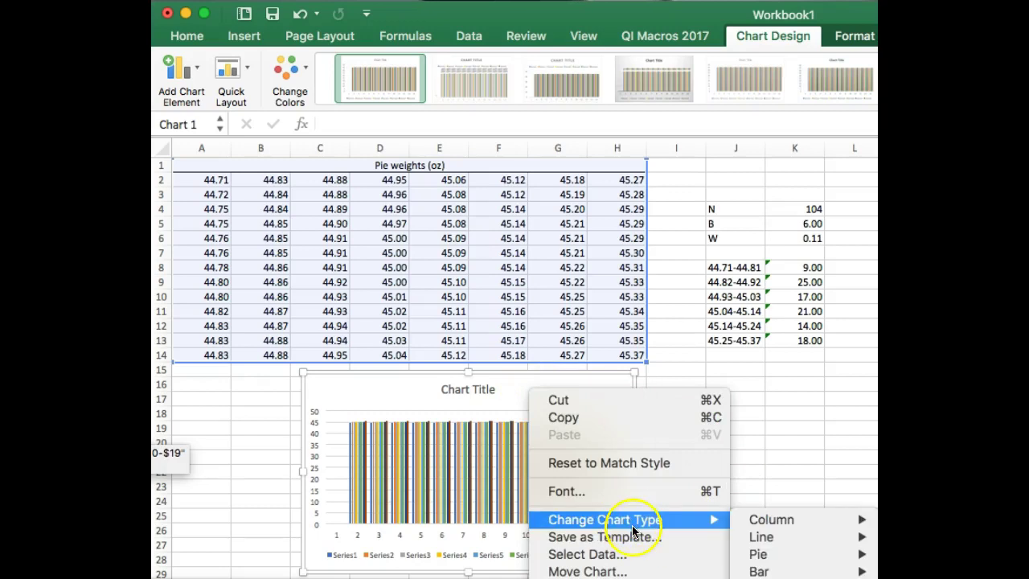
{"action": "left_click", "coordinate": [634, 555]}
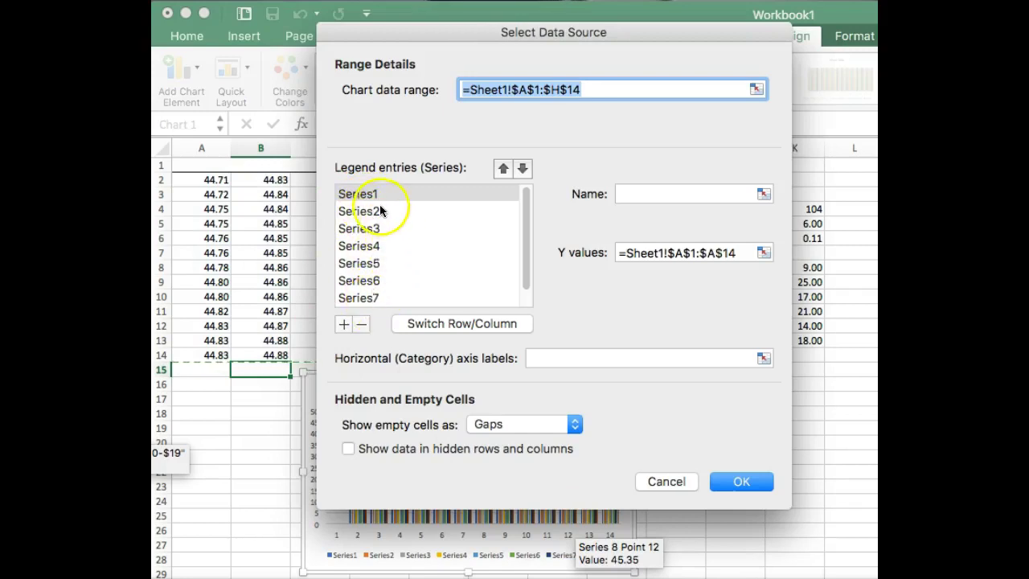
{"action": "left_click", "coordinate": [374, 300]}
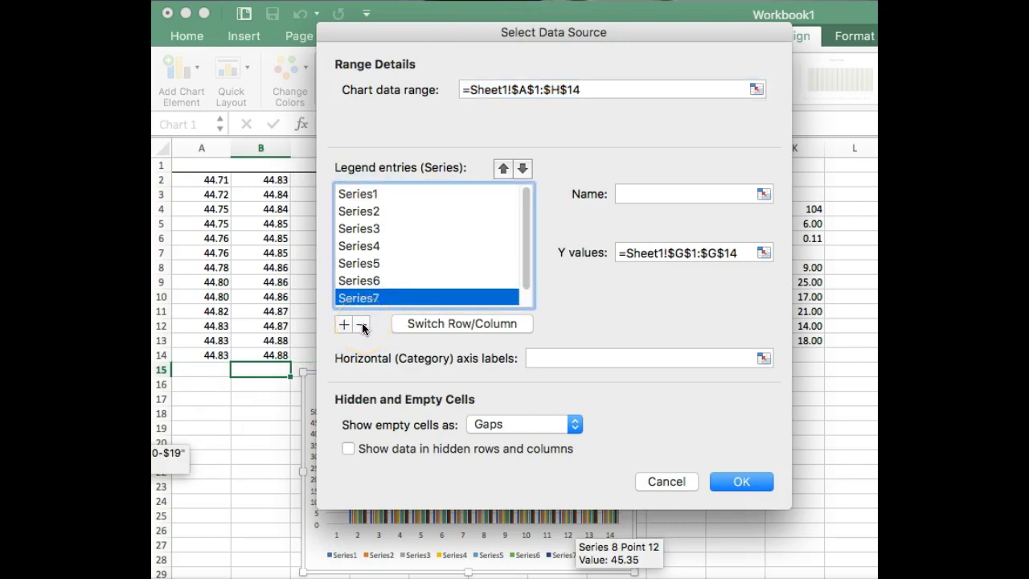
{"action": "left_click", "coordinate": [361, 325]}
{"action": "left_click", "coordinate": [362, 325]}
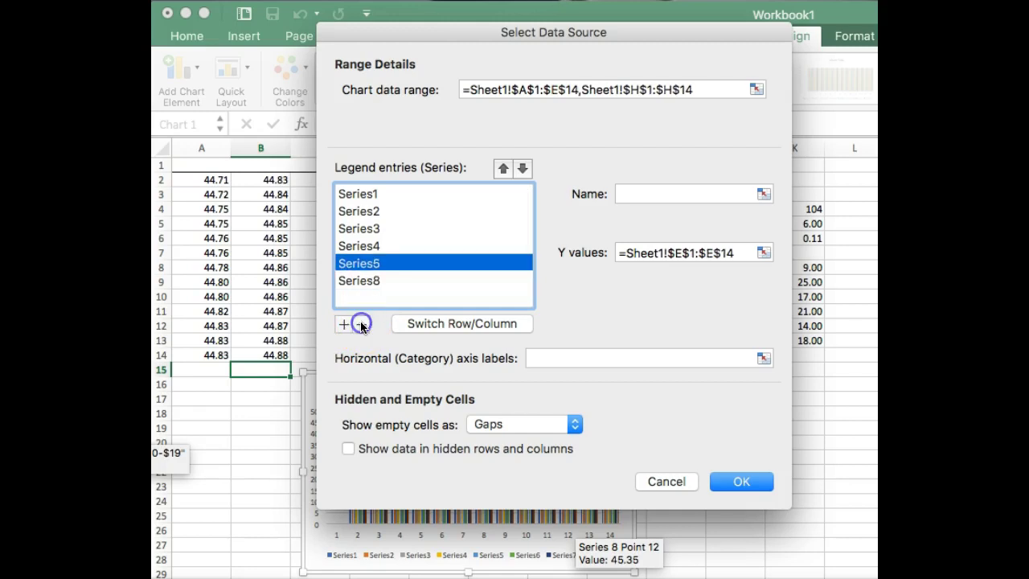
{"action": "left_click", "coordinate": [362, 324]}
{"action": "left_click", "coordinate": [362, 325]}
{"action": "left_click", "coordinate": [362, 325]}
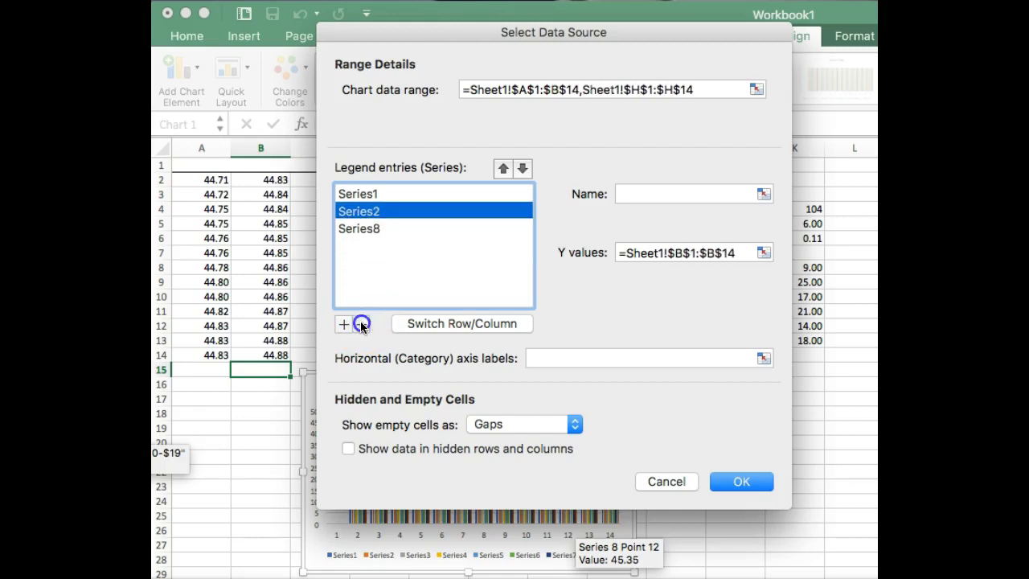
{"action": "left_click", "coordinate": [362, 325]}
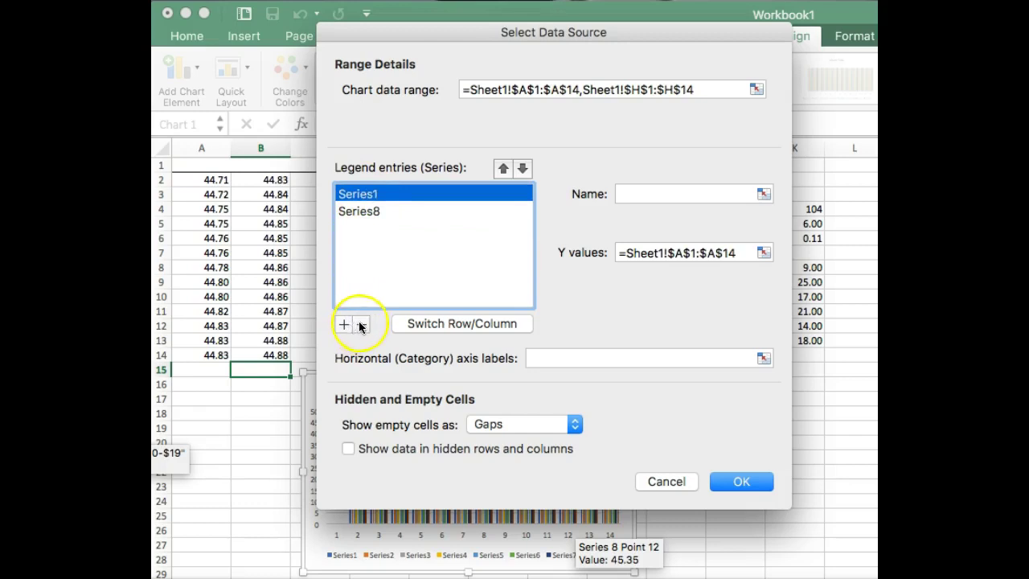
{"action": "left_click", "coordinate": [362, 325]}
{"action": "left_click", "coordinate": [358, 196]}
{"action": "left_click", "coordinate": [364, 325]}
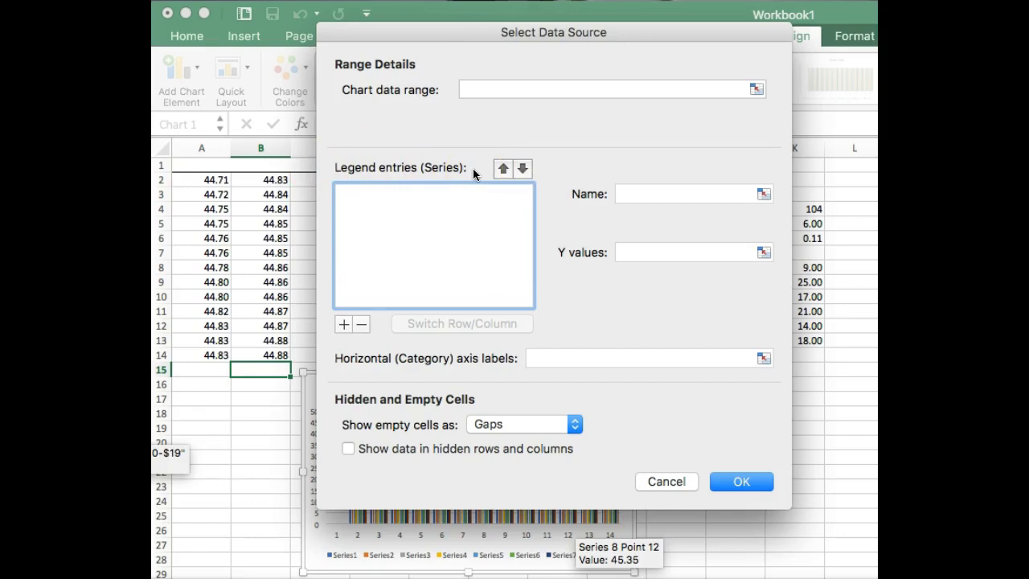
Add a new chart series that takes its Y values from the class counts in K8:K13
{"action": "left_click", "coordinate": [344, 324]}
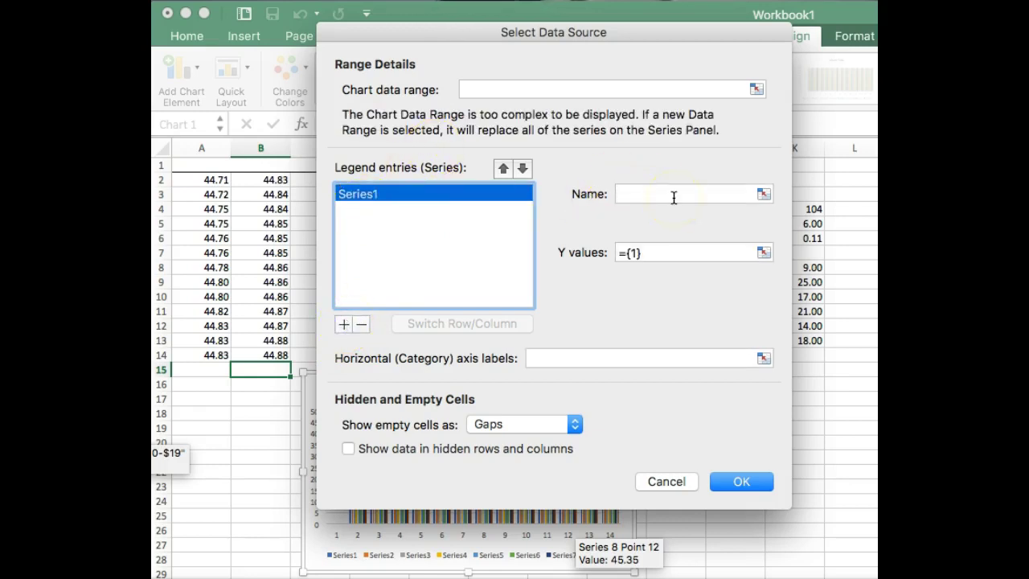
{"action": "left_click", "coordinate": [763, 252]}
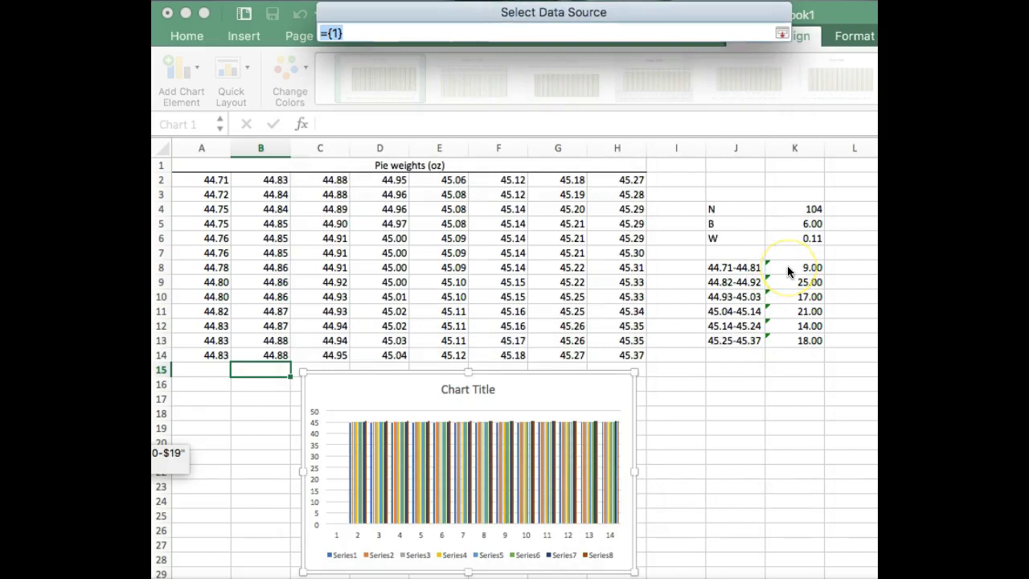
{"action": "left_click_drag", "start_coordinate": [787, 266], "coordinate": [787, 342]}
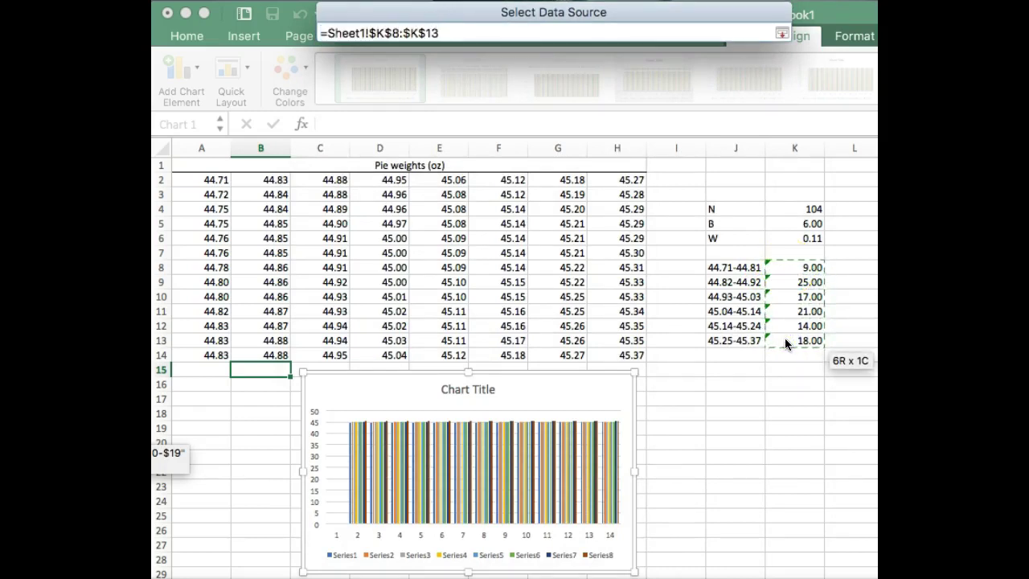
{"action": "key", "text": "Return"}
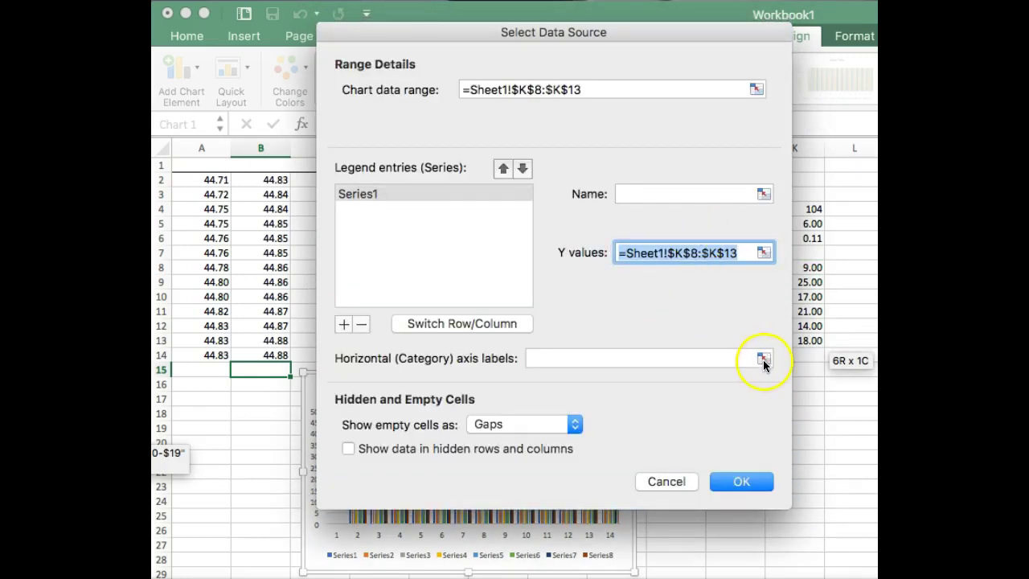
Set the horizontal axis labels to the class intervals in J8:J13 and apply the data source changes
{"action": "left_click", "coordinate": [763, 359]}
{"action": "left_click", "coordinate": [736, 267]}
{"action": "left_click_drag", "start_coordinate": [736, 268], "coordinate": [728, 348]}
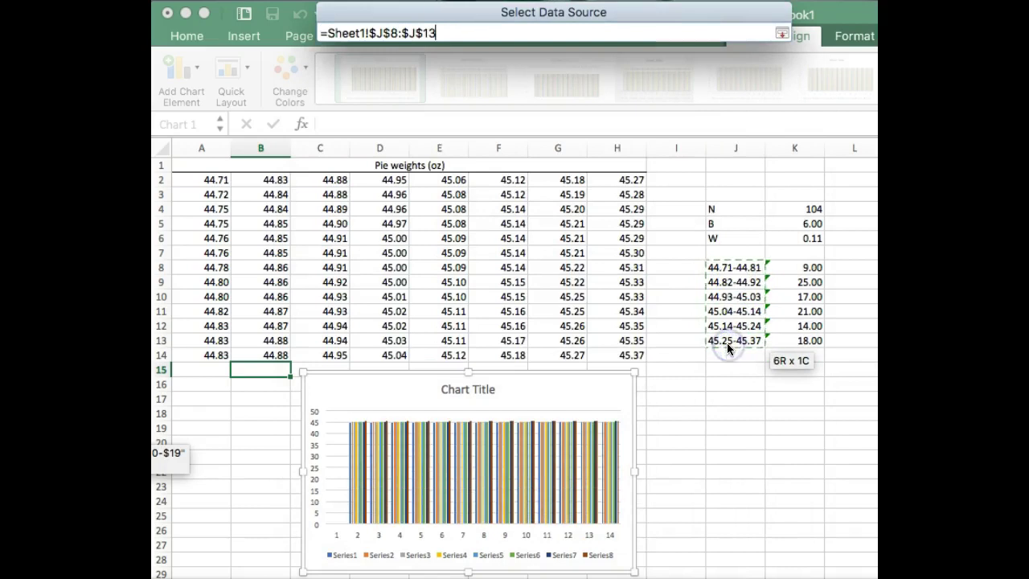
{"action": "key", "text": "Return"}
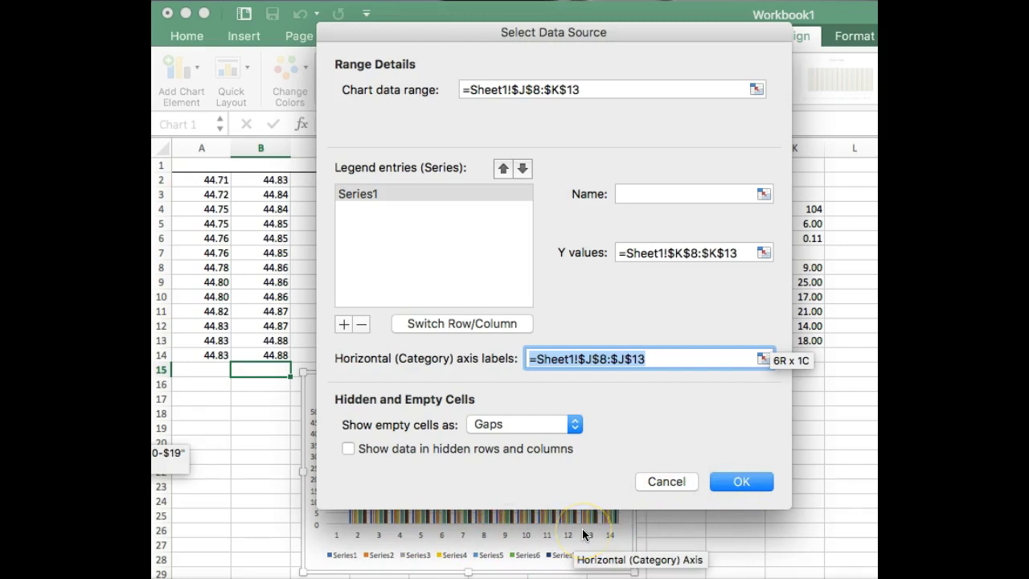
{"action": "left_click", "coordinate": [737, 481]}
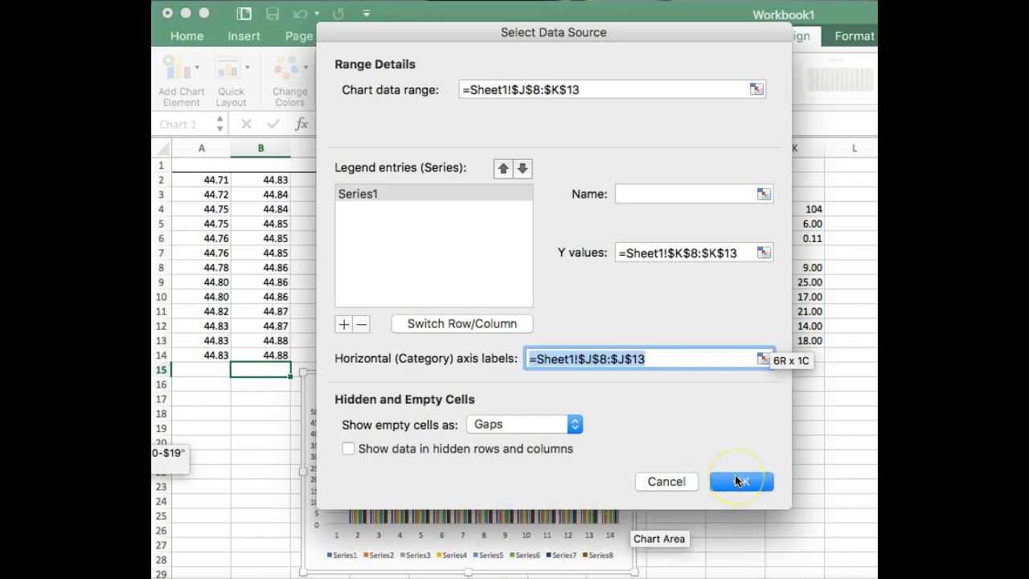
{"action": "left_click", "coordinate": [734, 481]}
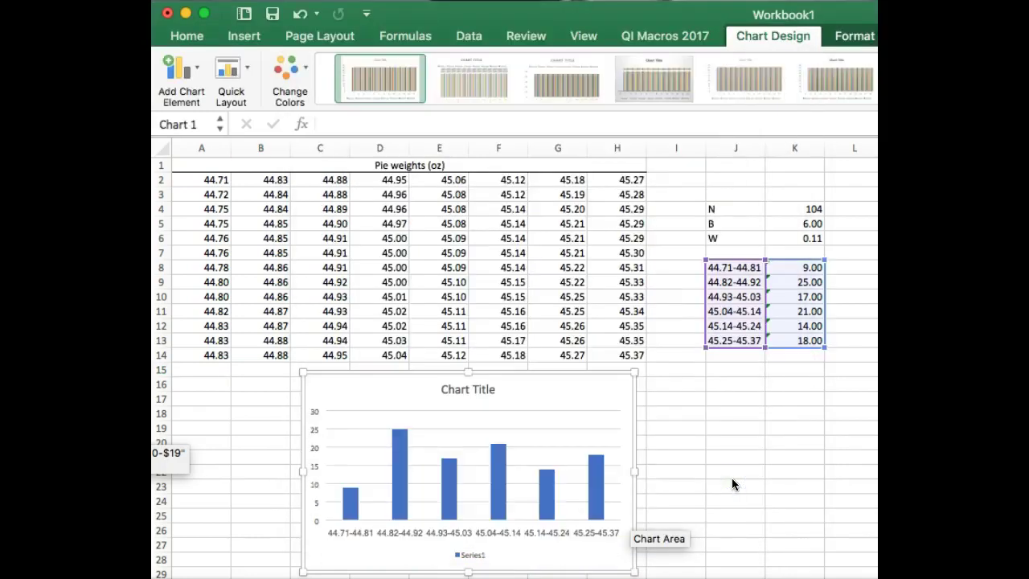
Delete the legend from the column chart
{"action": "left_click", "coordinate": [475, 554]}
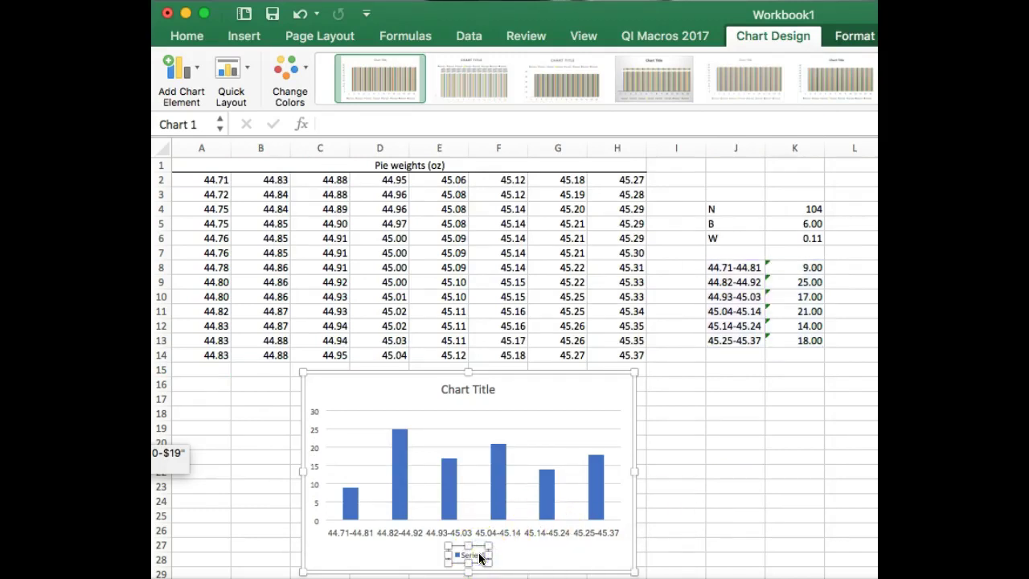
{"action": "key", "text": "Delete"}
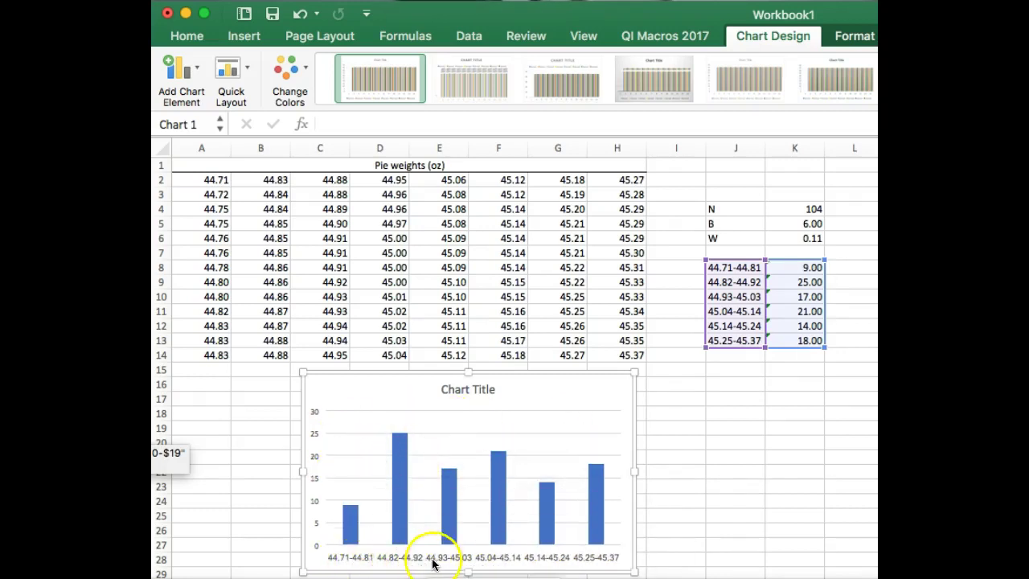
Add a primary horizontal axis title to the column chart
{"action": "left_click", "coordinate": [495, 557]}
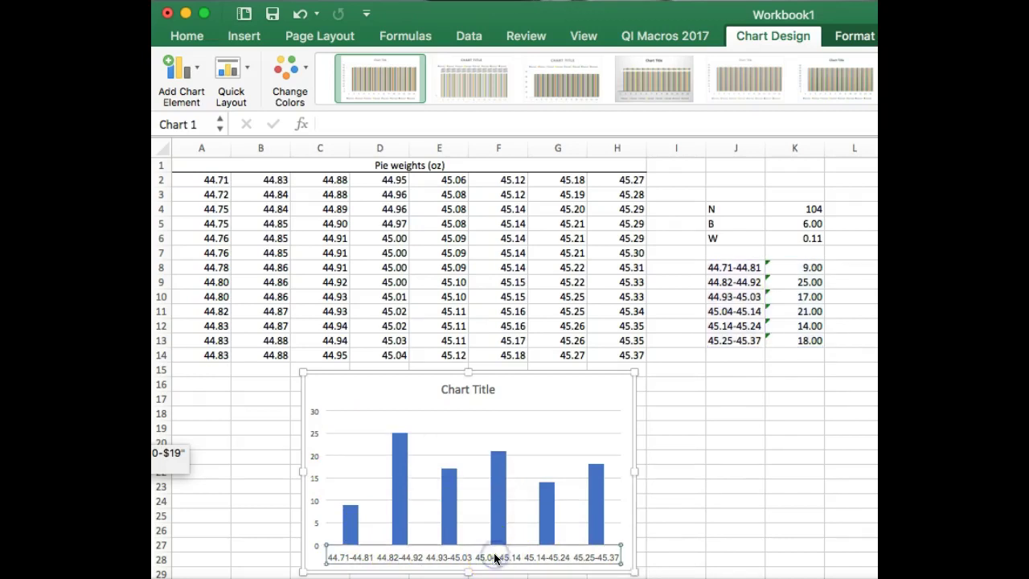
{"action": "left_click", "coordinate": [847, 36]}
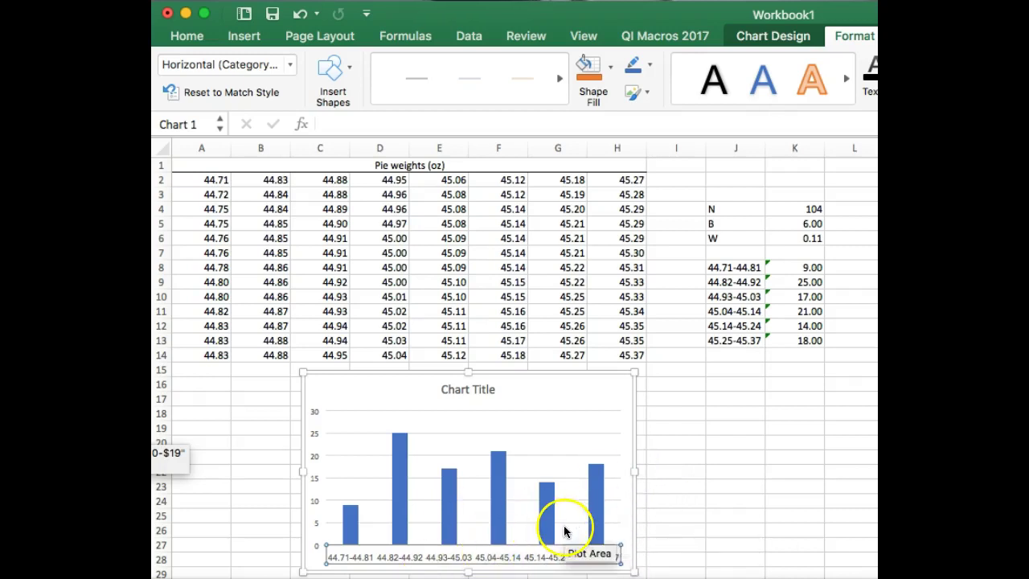
{"action": "left_click", "coordinate": [514, 546]}
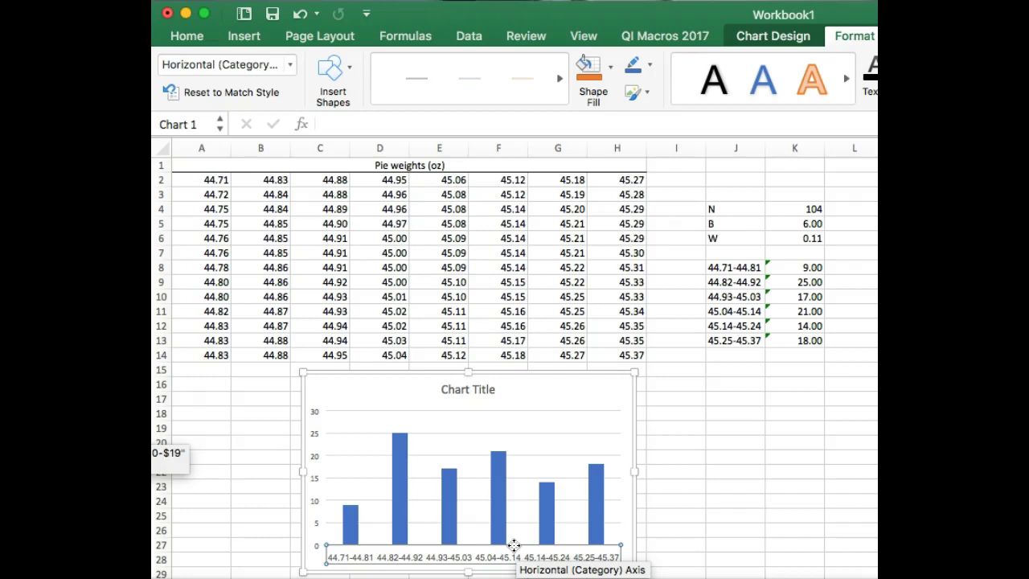
{"action": "left_click", "coordinate": [750, 37]}
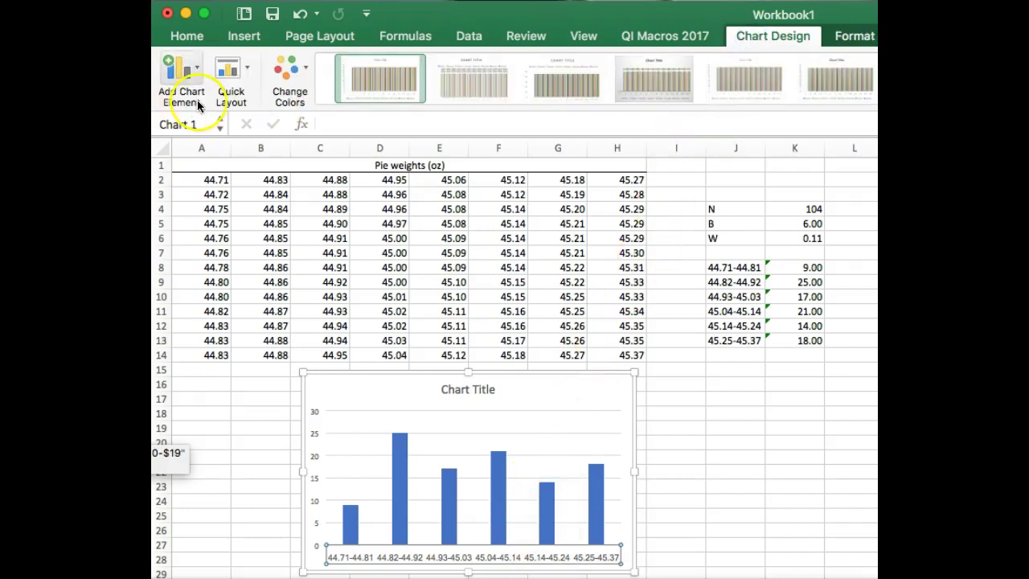
{"action": "left_click", "coordinate": [199, 72]}
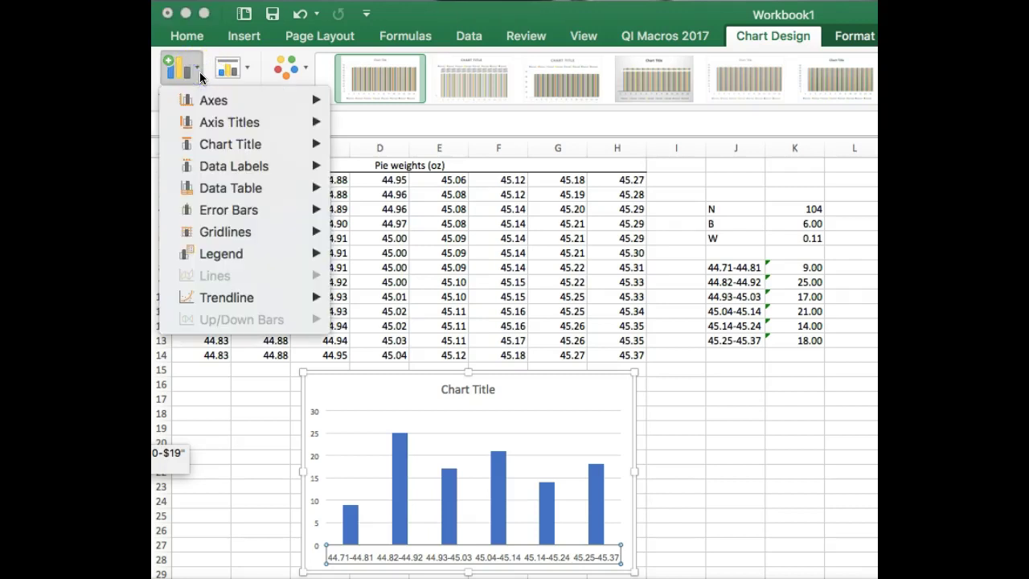
{"action": "mouse_move", "coordinate": [220, 127]}
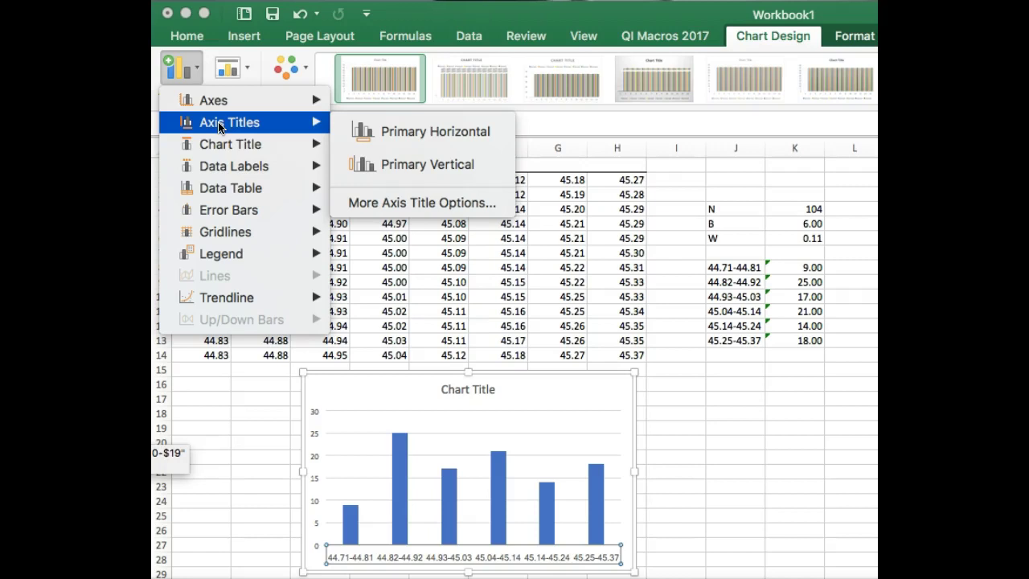
{"action": "left_click", "coordinate": [442, 132]}
Add a primary vertical axis title to the column chart
{"action": "left_click", "coordinate": [199, 70]}
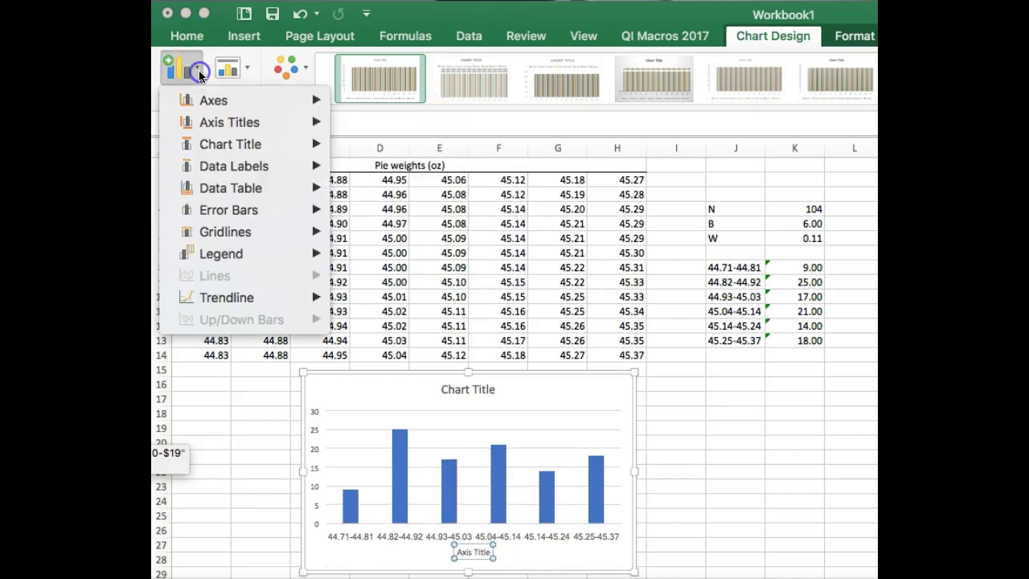
{"action": "mouse_move", "coordinate": [245, 122]}
{"action": "left_click", "coordinate": [383, 168]}
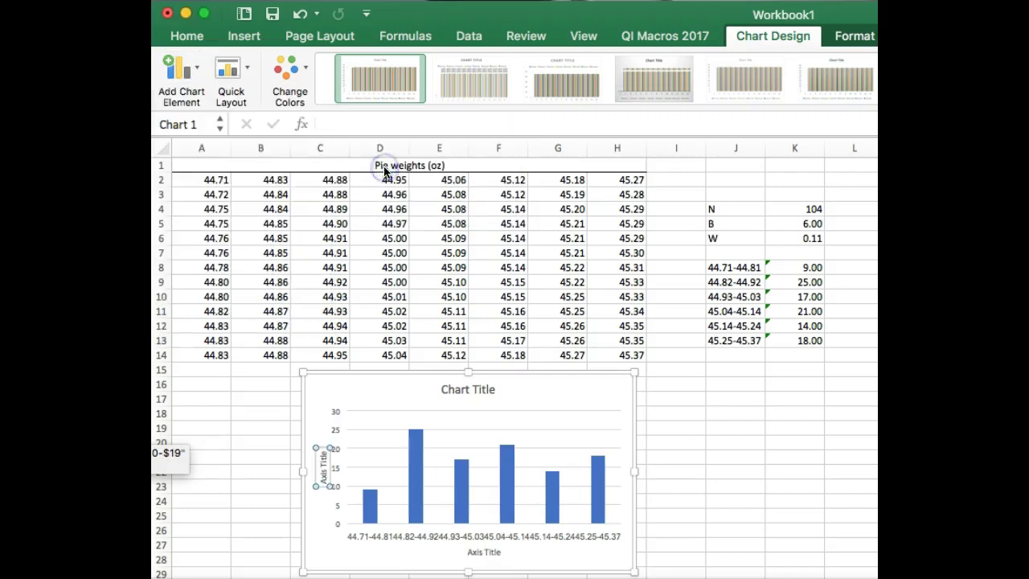
Change the chart's horizontal axis title to "Pie Weights (oz)"
{"action": "left_click", "coordinate": [486, 553]}
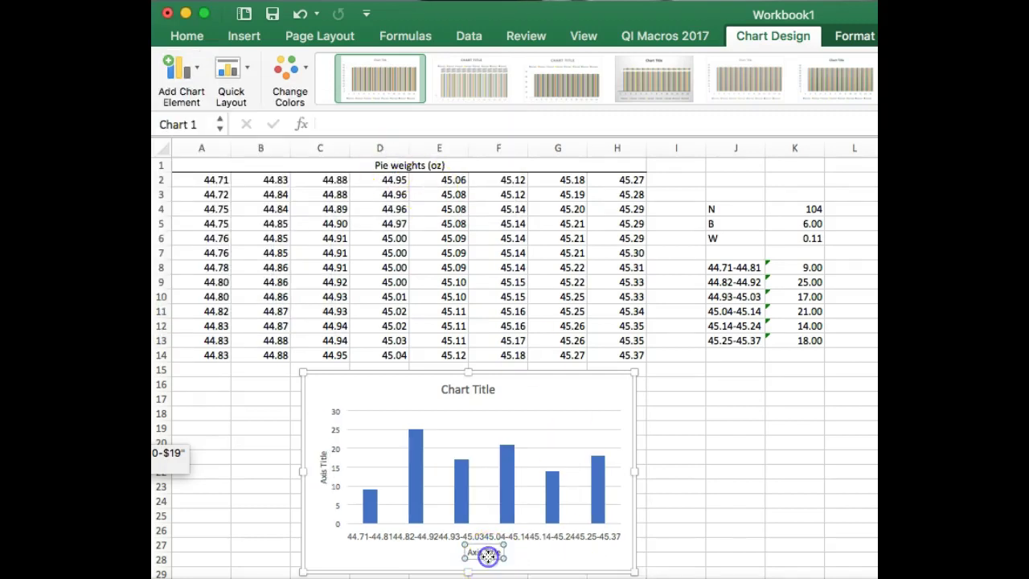
{"action": "triple_click", "coordinate": [487, 553]}
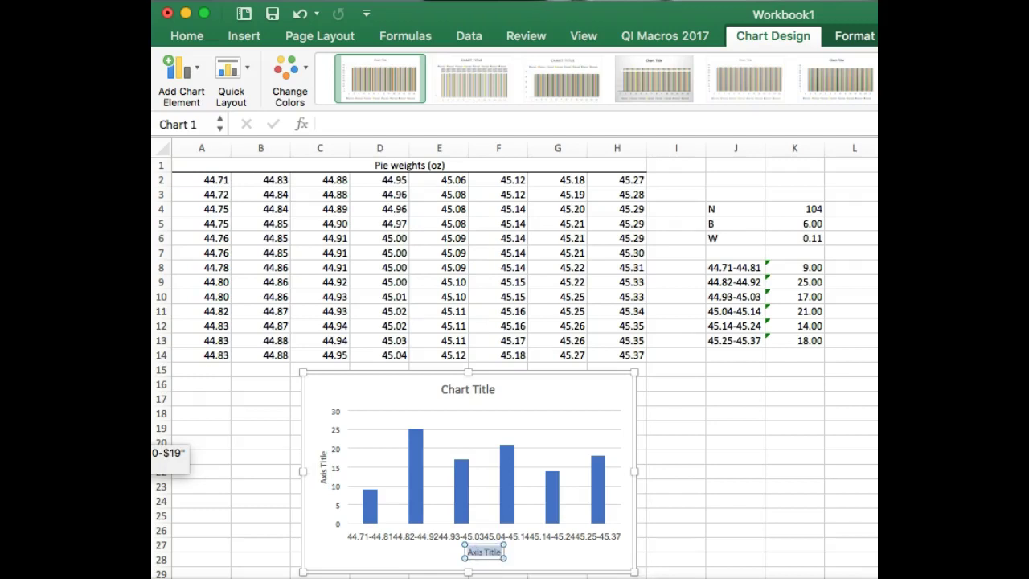
{"action": "type", "text": "Pie Weights"}
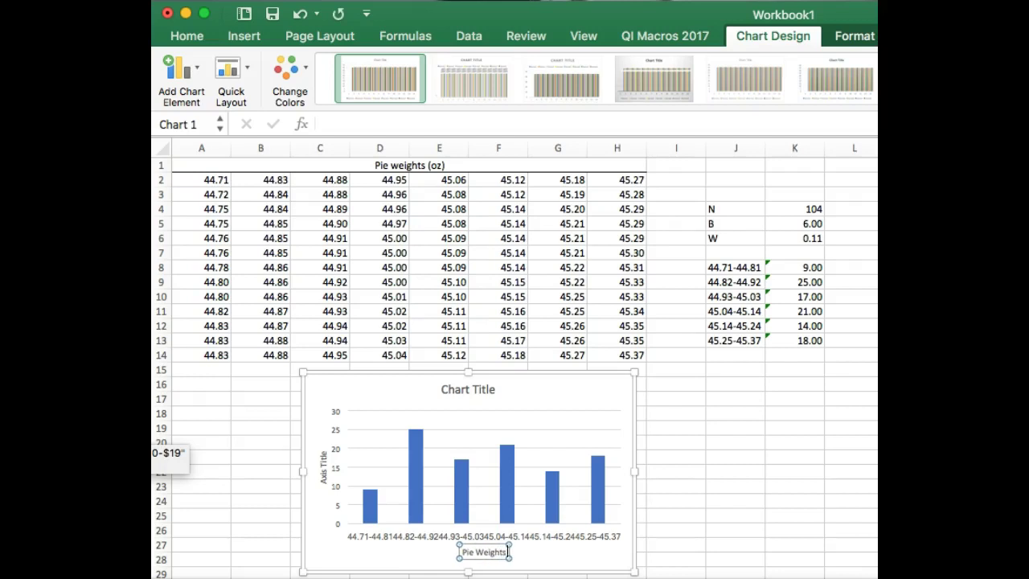
{"action": "type", "text": " (oz)"}
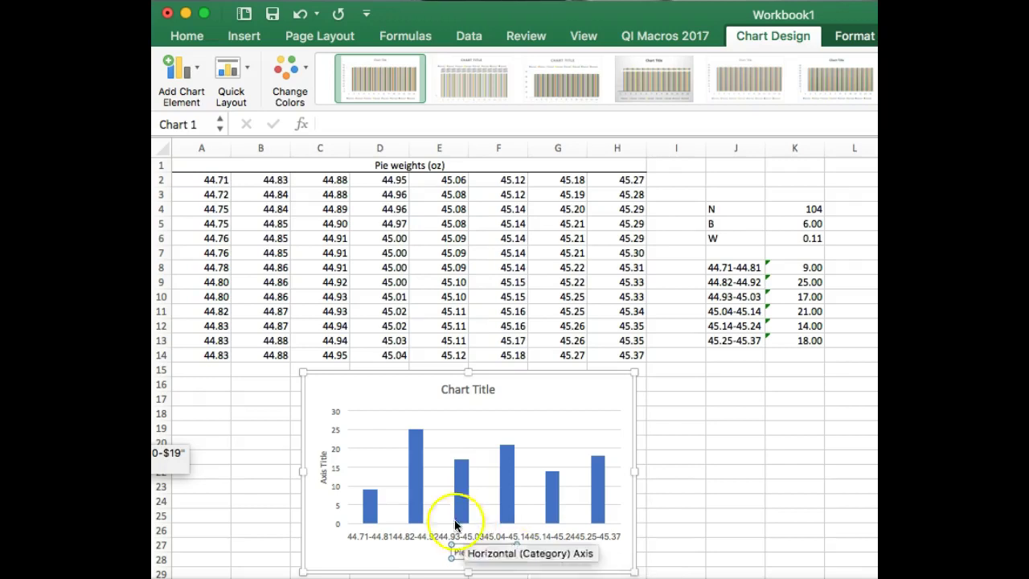
Change the chart's vertical axis title to "Number of Observations"
{"action": "left_click", "coordinate": [321, 465]}
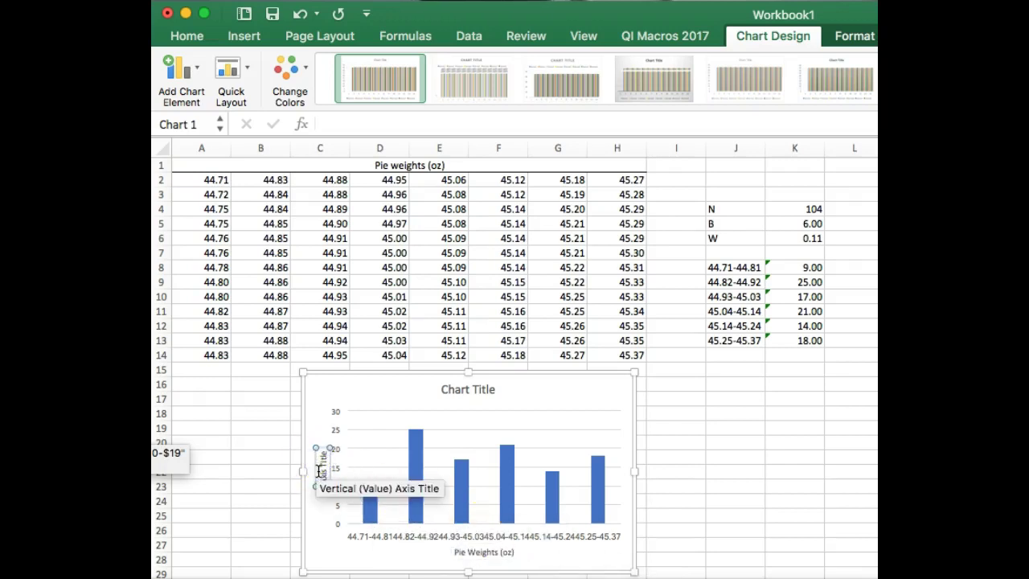
{"action": "left_click", "coordinate": [322, 470]}
{"action": "triple_click", "coordinate": [322, 471]}
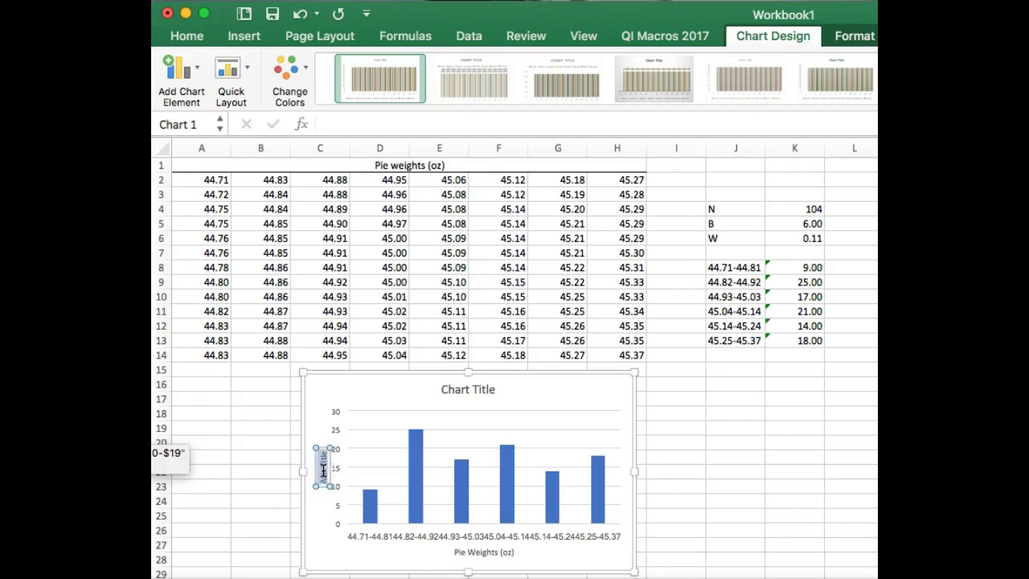
{"action": "type", "text": "Number of Observations"}
{"action": "left_click", "coordinate": [320, 540]}
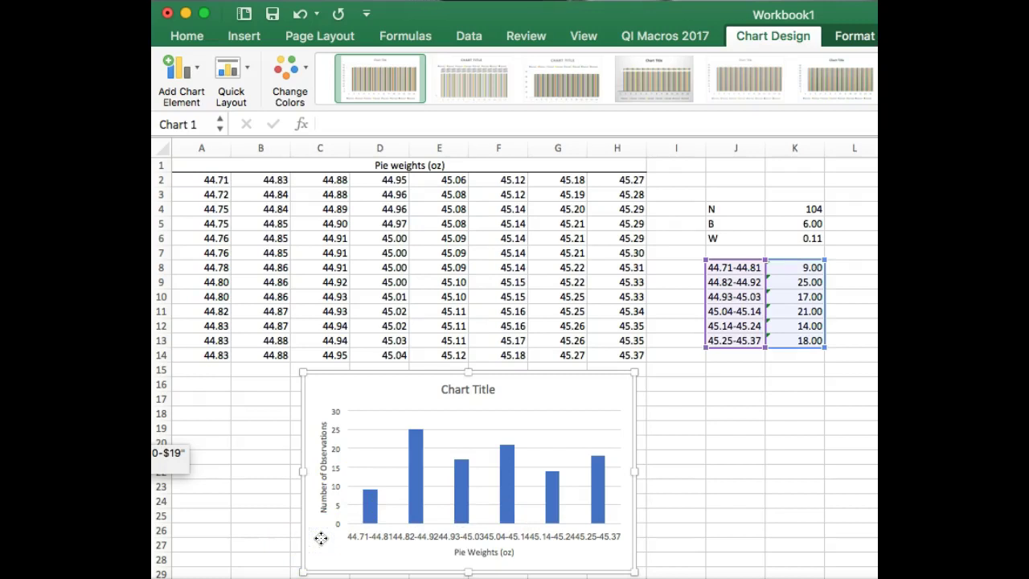